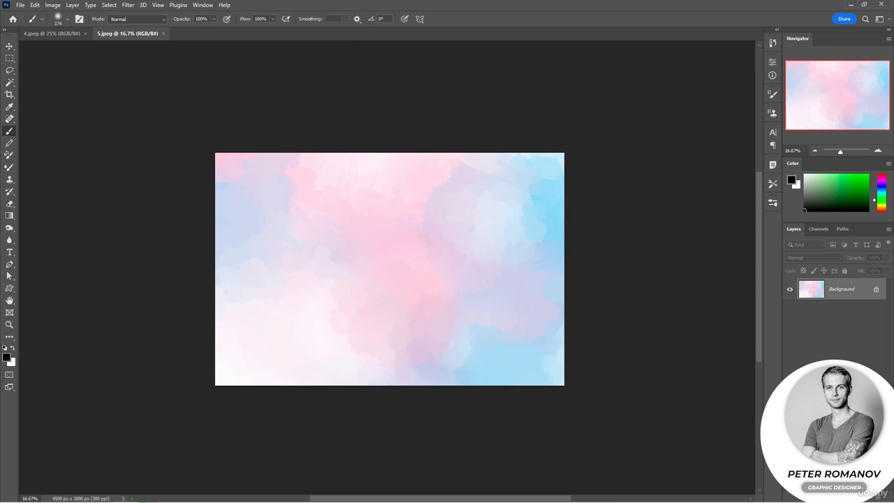
Step: Add a new empty Layer 1 above the Background with Ctrl+Shift+Alt+N
key("ctrl+alt+shift+n")
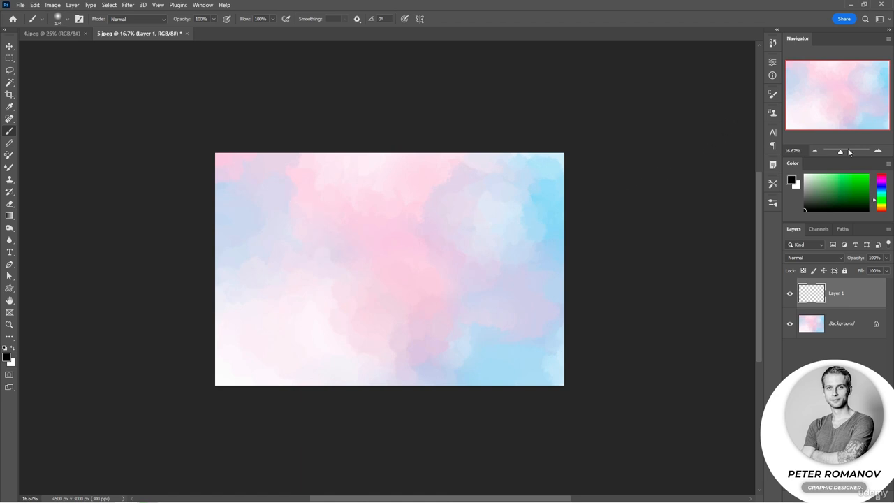
Step: Scribble a thick black test stroke on the pastel image, then switch to the 4.jpeg watercolor document
left_click(876, 152)
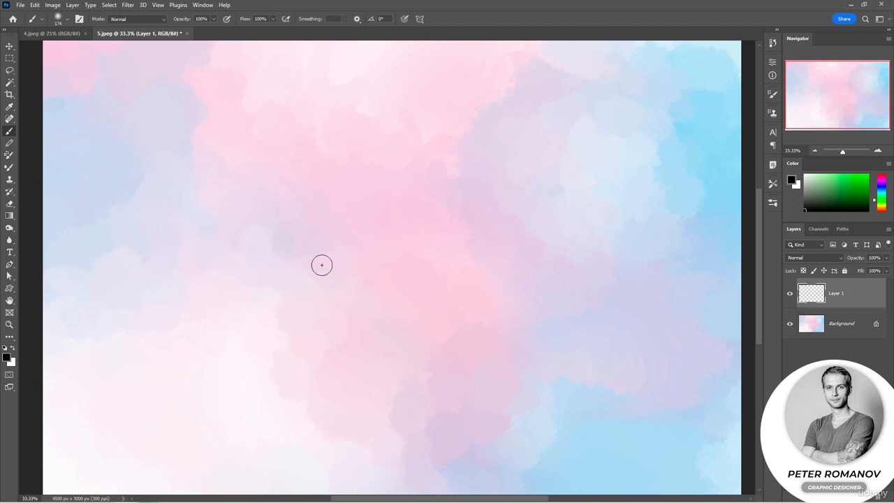
right_click(292, 264)
key("Escape")
mouse_move(265, 254)
left_mouse_down()
mouse_move(328, 246)
mouse_move(447, 298)
mouse_move(174, 247)
mouse_move(258, 201)
mouse_move(573, 191)
mouse_move(632, 198)
mouse_move(639, 240)
mouse_move(608, 328)
mouse_move(395, 430)
mouse_move(283, 438)
mouse_move(209, 373)
left_mouse_up()
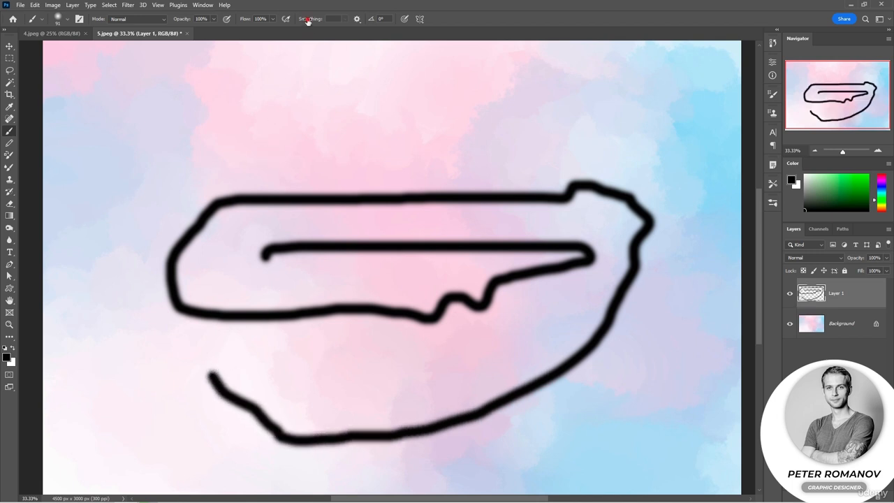
key("ctrl+Tab")
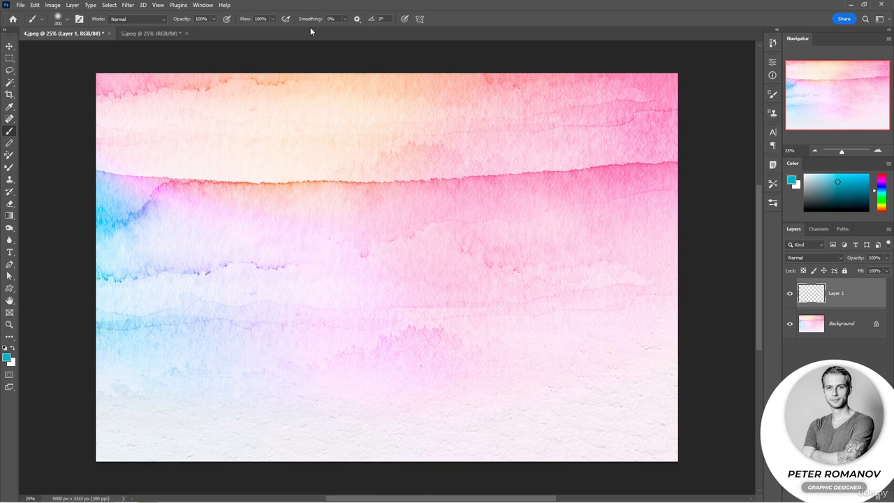
Step: Set brush Smoothing to 100% and try test strokes while adjusting the Smoothing Options, undoing each
left_click(331, 19)
type("100")
key("Return")
mouse_move(196, 188)
left_mouse_down()
mouse_move(470, 183)
mouse_move(527, 193)
mouse_move(491, 223)
mouse_move(286, 264)
mouse_move(325, 307)
mouse_move(535, 303)
left_mouse_up()
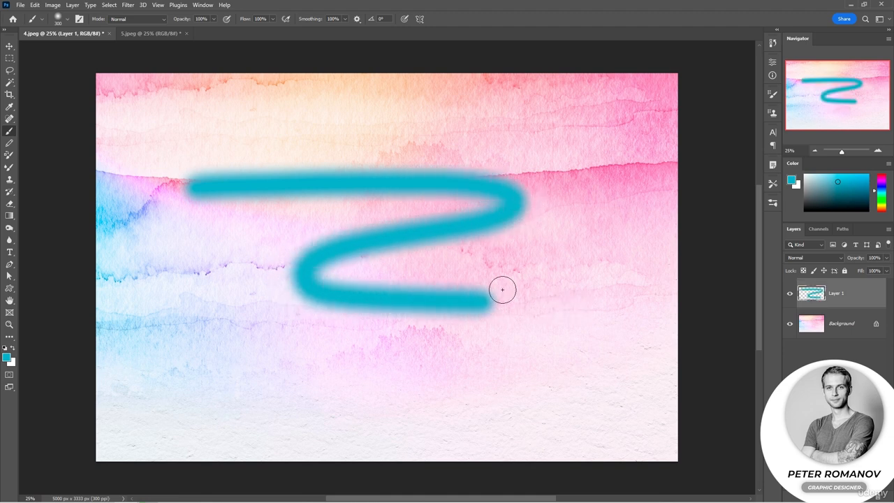
key("ctrl+z")
left_click(357, 19)
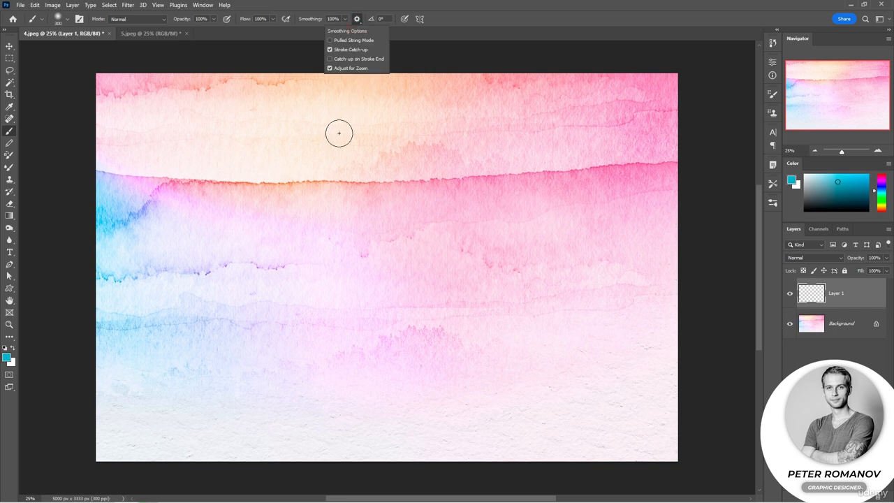
mouse_move(279, 185)
left_mouse_down()
mouse_move(325, 174)
mouse_move(426, 242)
mouse_move(323, 327)
mouse_move(216, 213)
mouse_move(412, 133)
mouse_move(436, 178)
left_mouse_up()
key("ctrl+z")
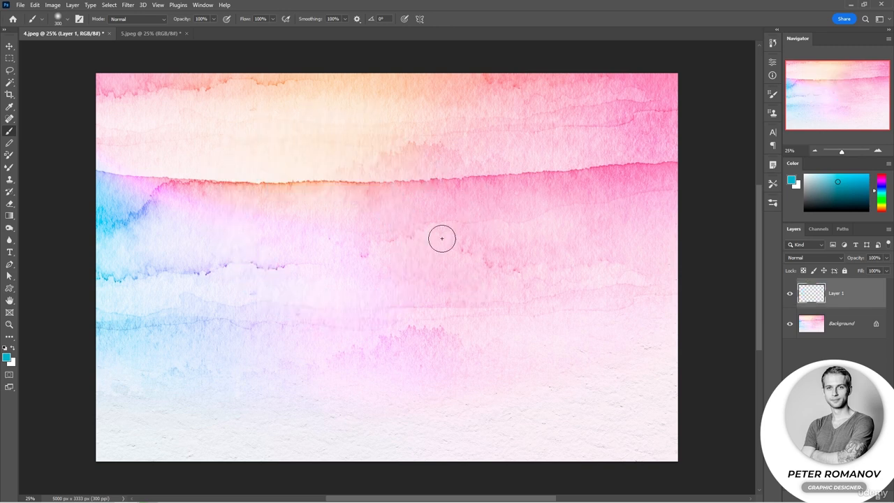
left_click(357, 19)
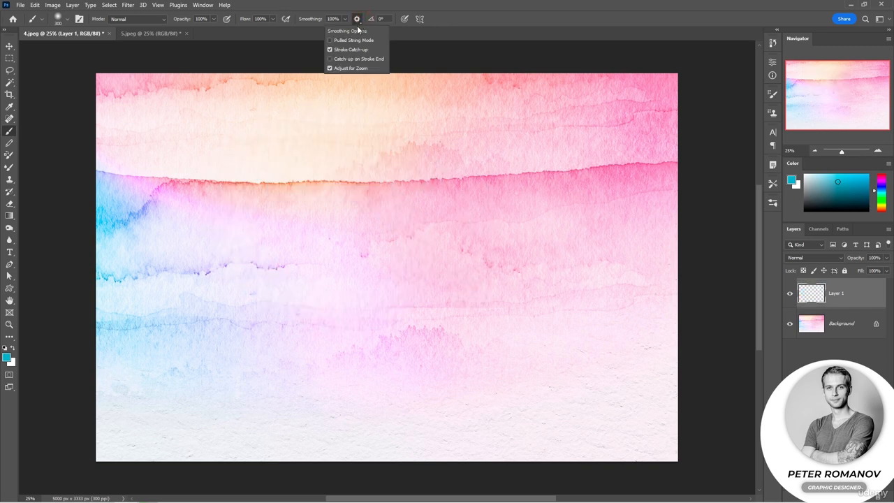
left_click(321, 231)
Step: Paint a set of smooth teal arcs and curls swirling across the watercolor image
mouse_move(329, 233)
left_mouse_down()
mouse_move(269, 209)
mouse_move(311, 146)
mouse_move(381, 157)
left_mouse_up()
left_click_drag(474, 199, 475, 304)
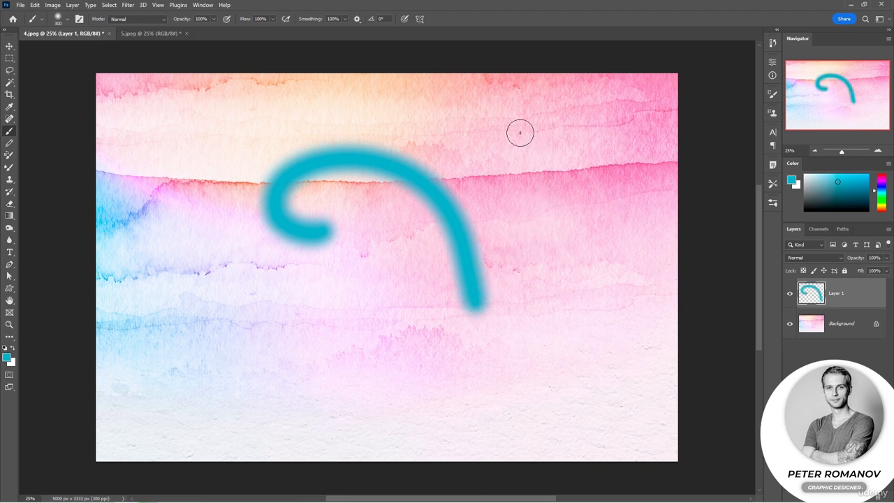
left_click_drag(519, 132, 255, 338)
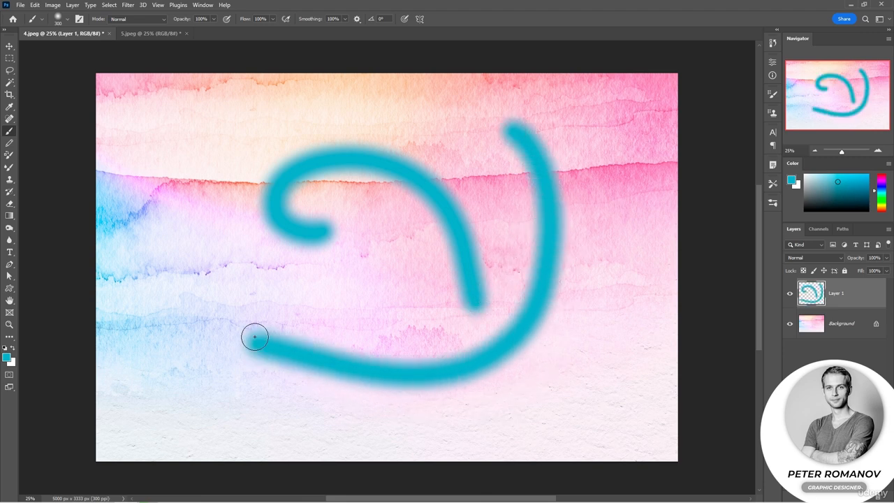
left_click_drag(174, 206, 473, 127)
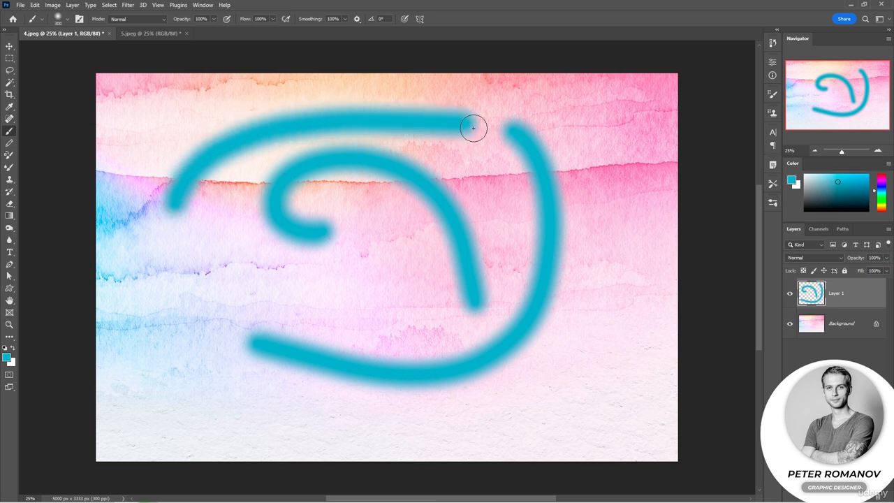
left_click_drag(620, 206, 497, 454)
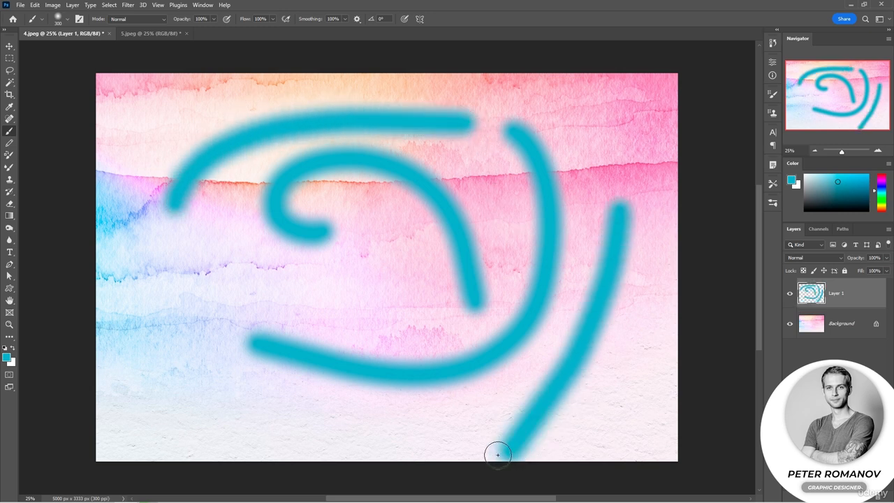
mouse_move(406, 428)
left_mouse_down()
mouse_move(260, 397)
mouse_move(183, 259)
left_mouse_up()
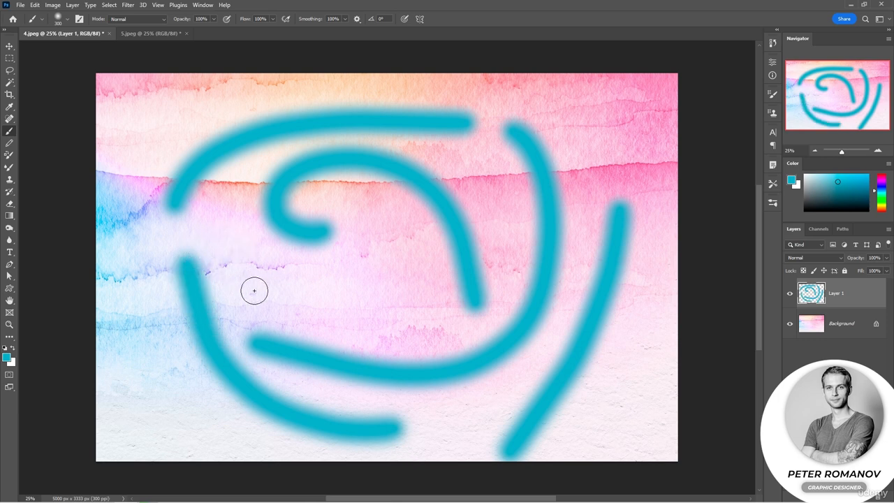
Step: Undo the earlier strokes, test a horizontal stroke, then paint two curved teal arcs on the left and bottom
key("ctrl+z")
key("ctrl+z")
key("ctrl+z")
key("ctrl+z")
key("ctrl+z")
key("ctrl+z")
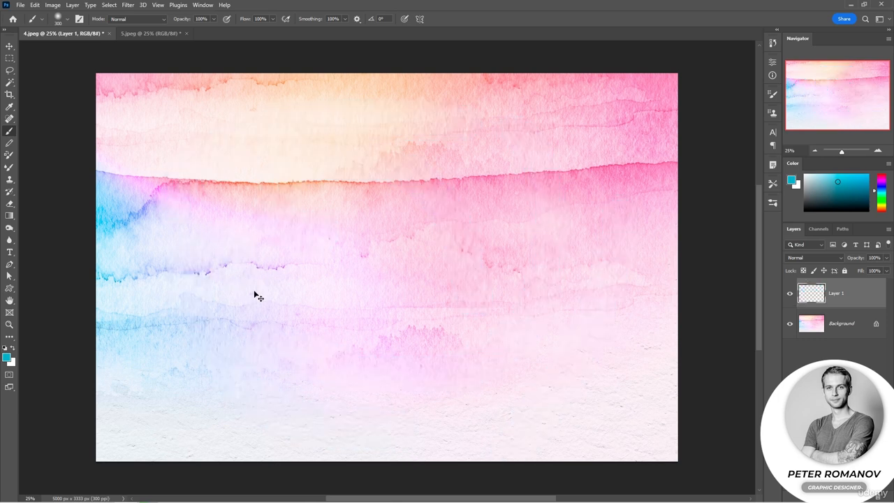
left_click_drag(148, 231, 642, 243)
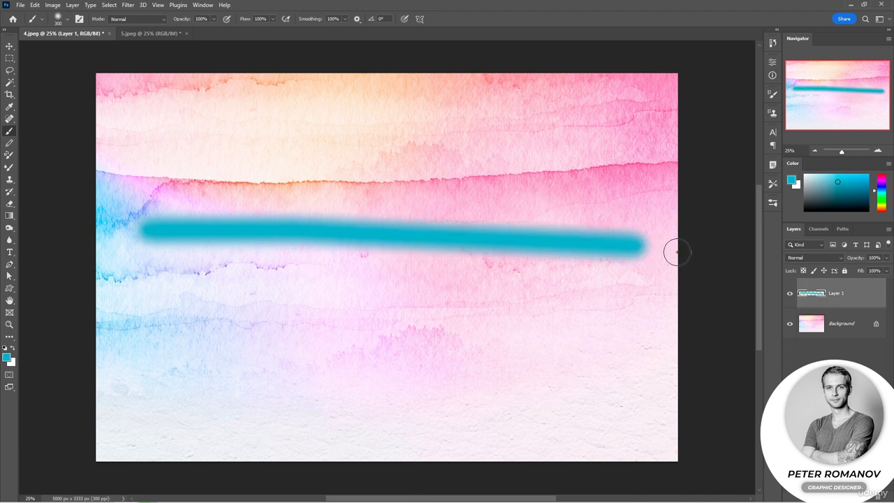
key("ctrl+z")
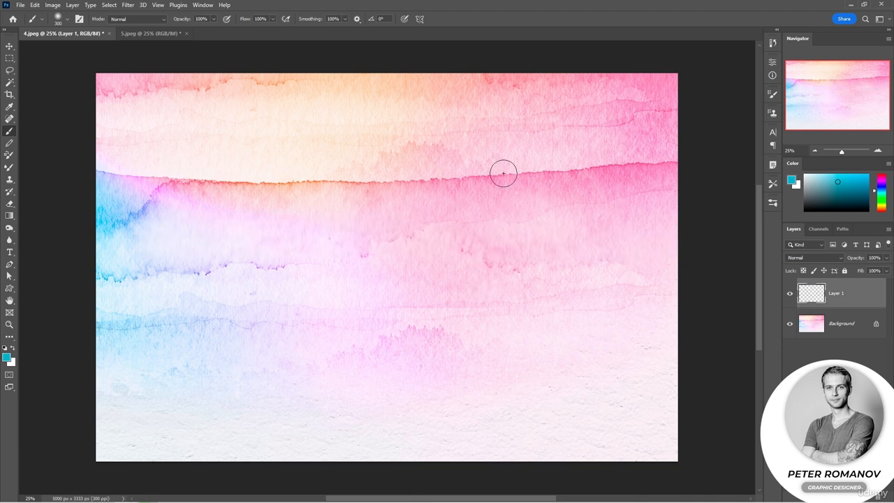
left_click(356, 19)
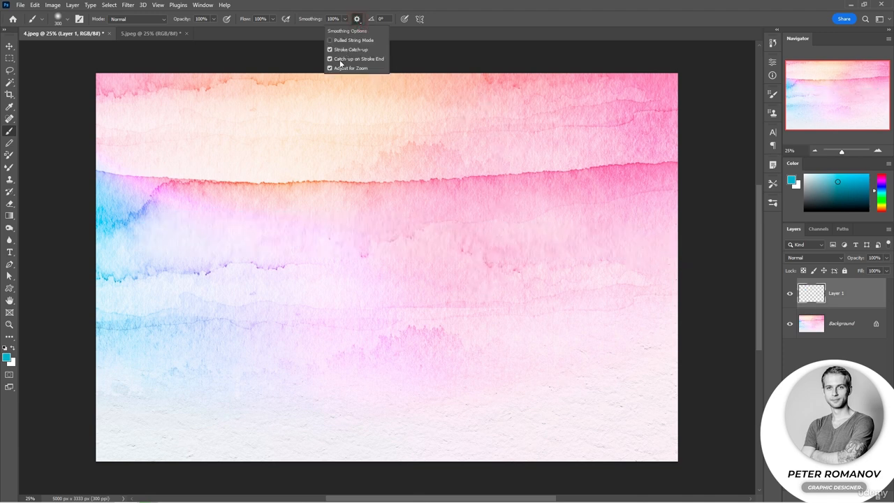
left_click(330, 59)
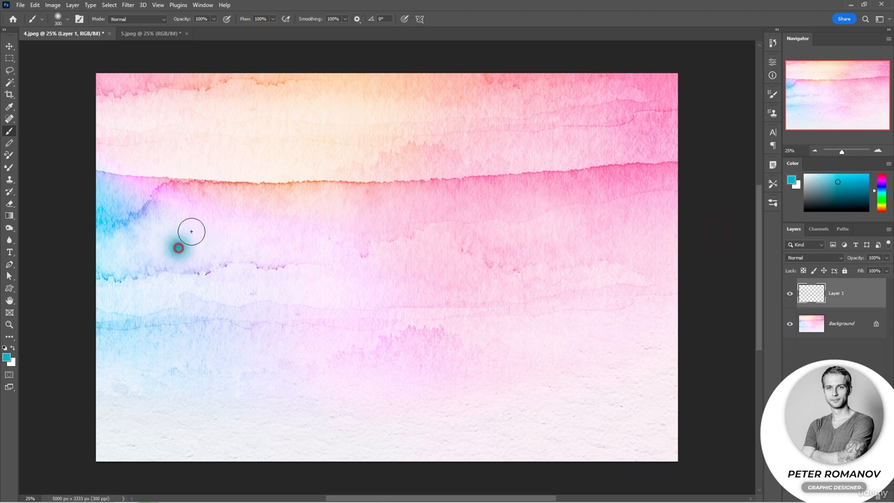
left_click_drag(174, 244, 468, 252)
mouse_move(539, 375)
left_mouse_down()
mouse_move(240, 283)
mouse_move(224, 253)
left_mouse_up()
Step: Toggle a smoothing option and paint four overlapping teal arcs across the image
left_click(357, 18)
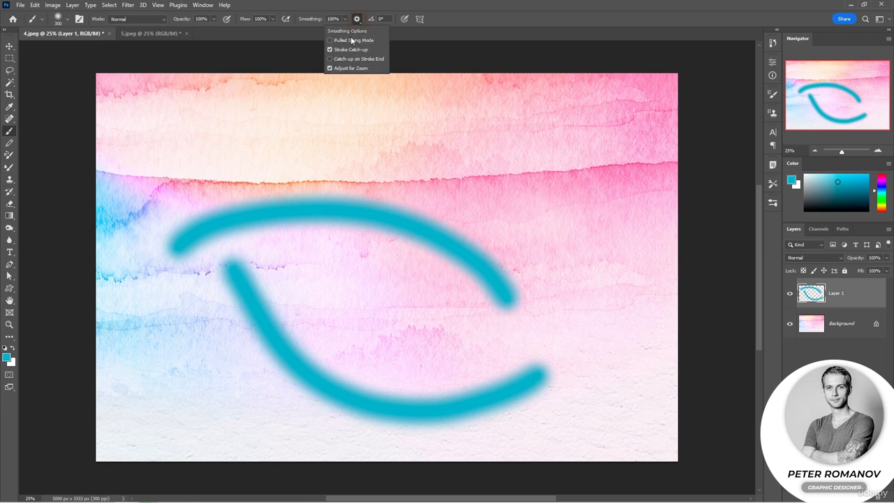
left_click(329, 59)
left_click_drag(220, 129, 581, 405)
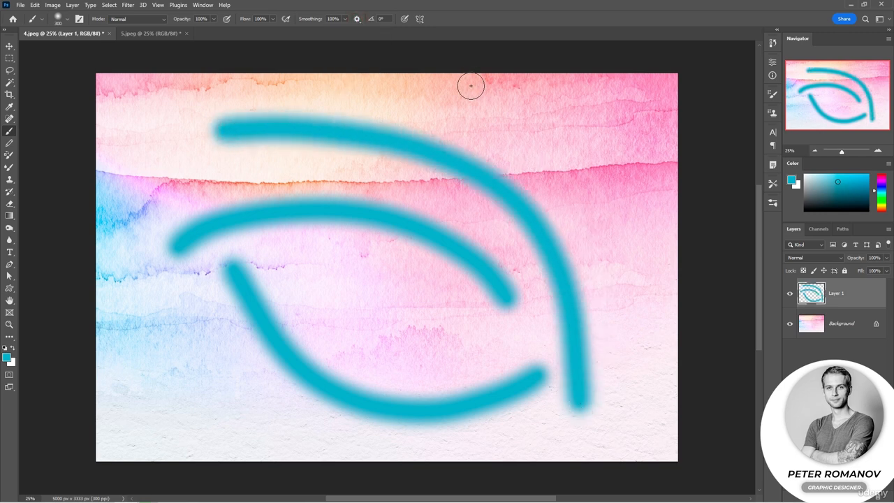
mouse_move(473, 83)
left_mouse_down()
mouse_move(622, 218)
mouse_move(646, 360)
left_mouse_up()
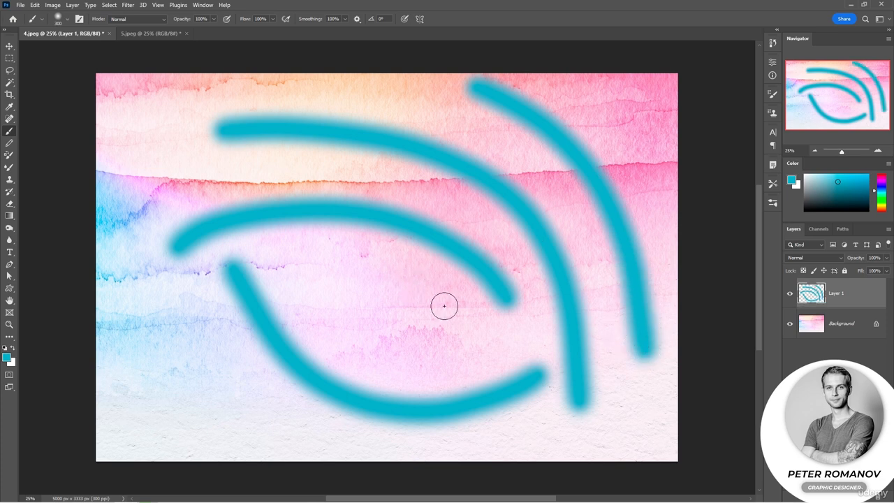
mouse_move(353, 300)
left_mouse_down()
mouse_move(482, 327)
mouse_move(210, 185)
left_mouse_up()
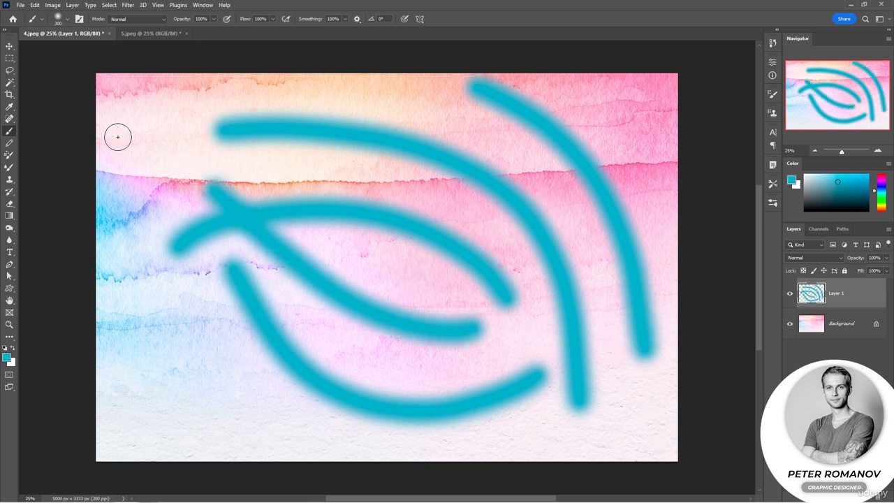
left_click_drag(148, 220, 233, 409)
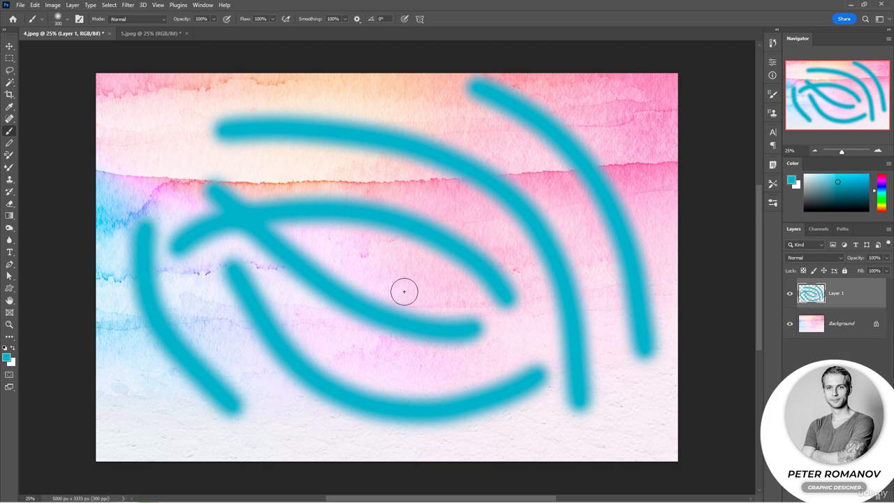
left_click(356, 19)
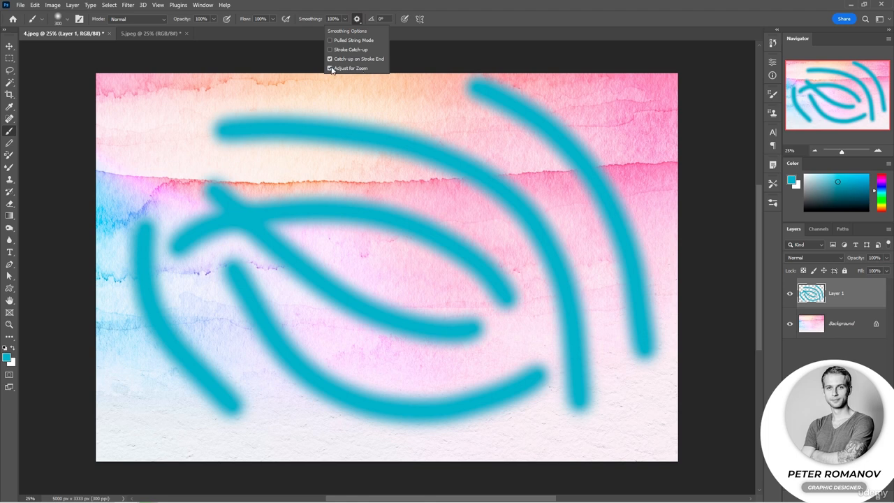
mouse_move(349, 68)
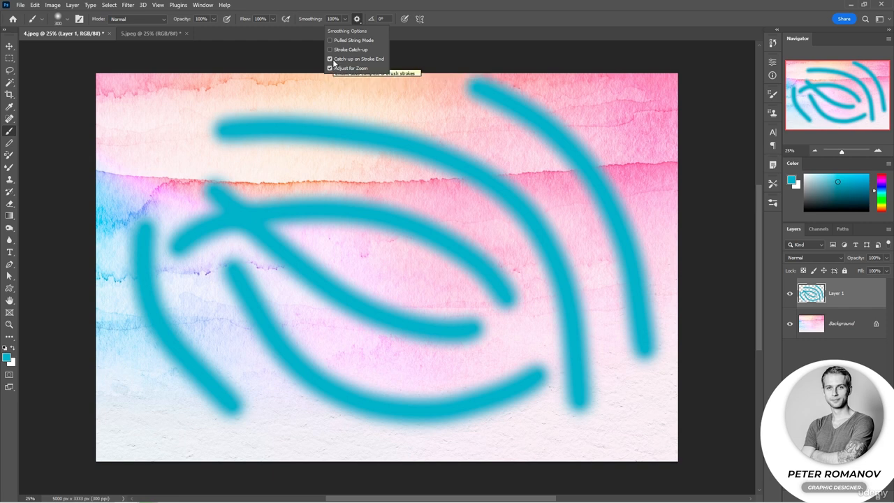
Step: Switch smoothing to Pulled String Mode and reduce the brush size to 95 px
left_click(329, 40)
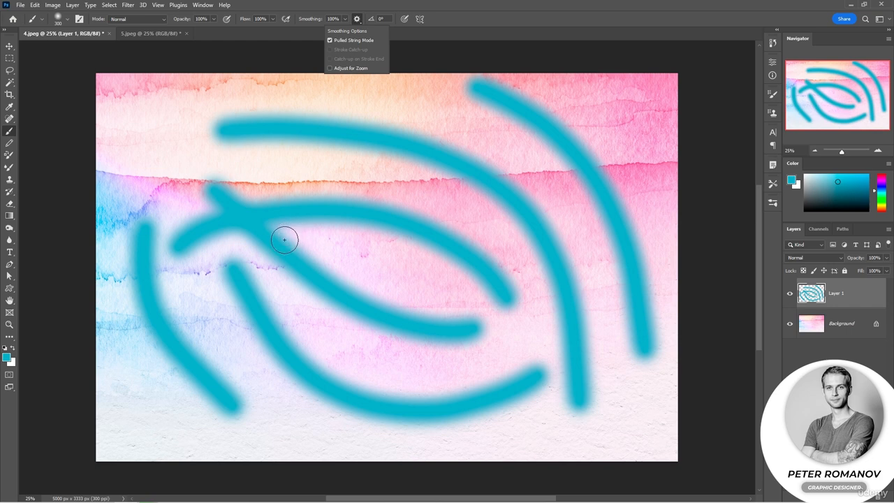
right_click(256, 251)
left_click(332, 273)
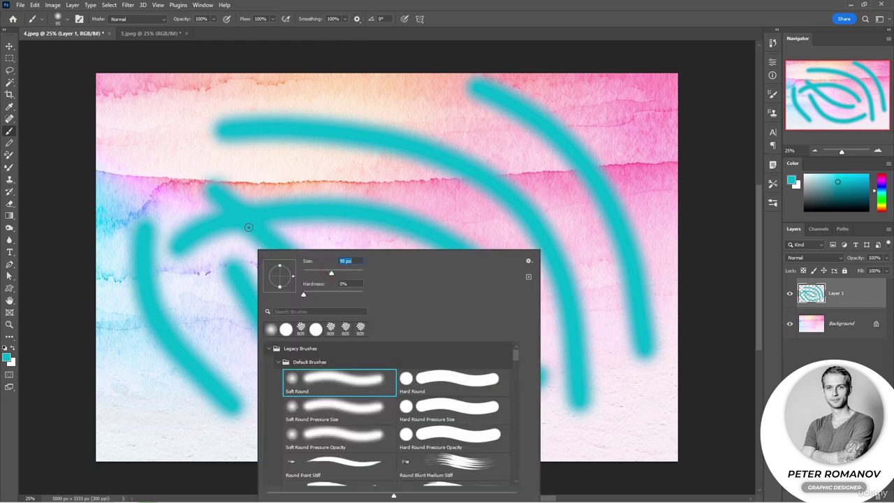
key("Return")
Step: Paint a thin teal line across the middle that hooks down and curls back left
mouse_move(230, 209)
left_mouse_down()
mouse_move(354, 197)
mouse_move(428, 283)
mouse_move(518, 274)
mouse_move(437, 281)
left_mouse_up()
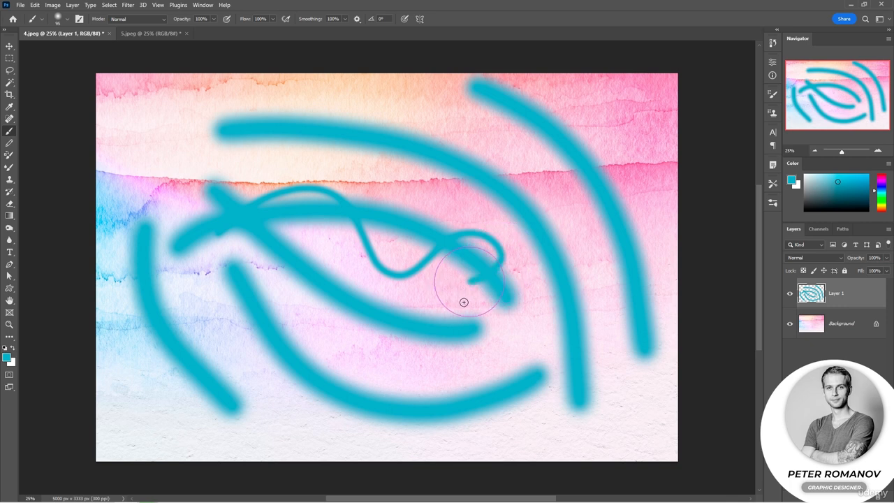
left_click_drag(477, 308, 479, 383)
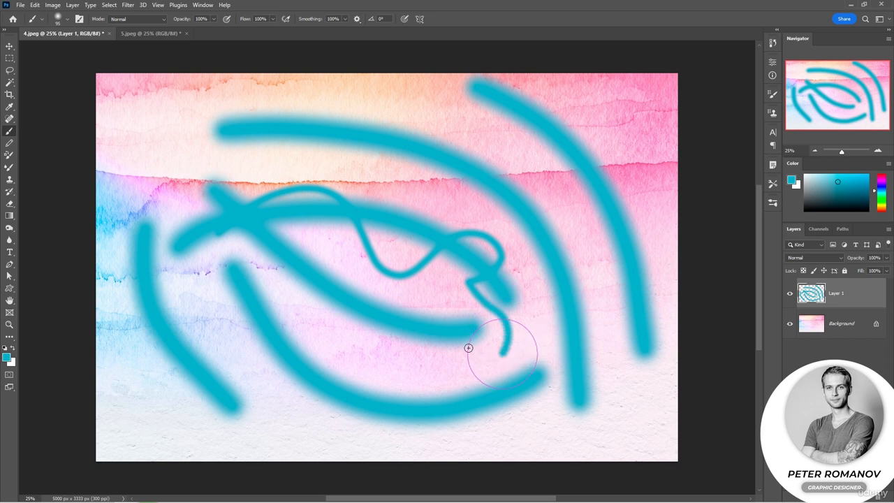
mouse_move(467, 348)
left_mouse_down()
mouse_move(447, 300)
mouse_move(448, 262)
left_mouse_up()
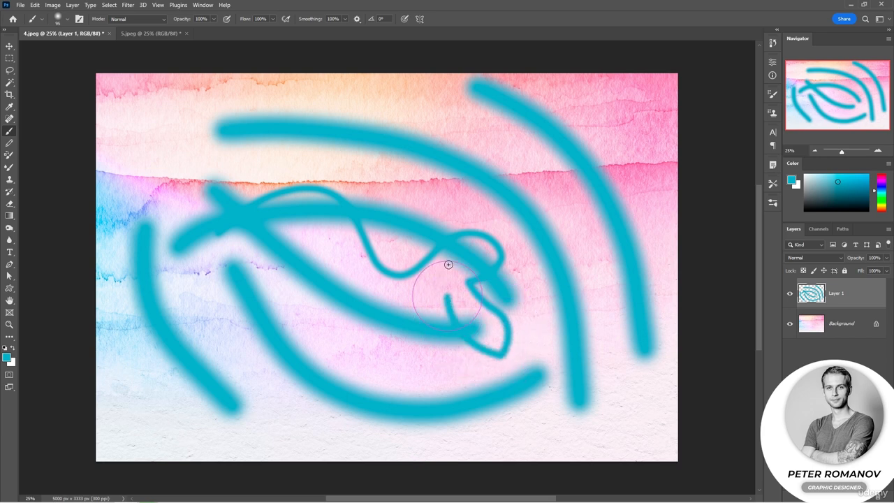
mouse_move(448, 300)
left_mouse_down()
mouse_move(363, 287)
mouse_move(363, 230)
mouse_move(399, 189)
mouse_move(398, 251)
mouse_move(419, 287)
mouse_move(415, 310)
left_mouse_up()
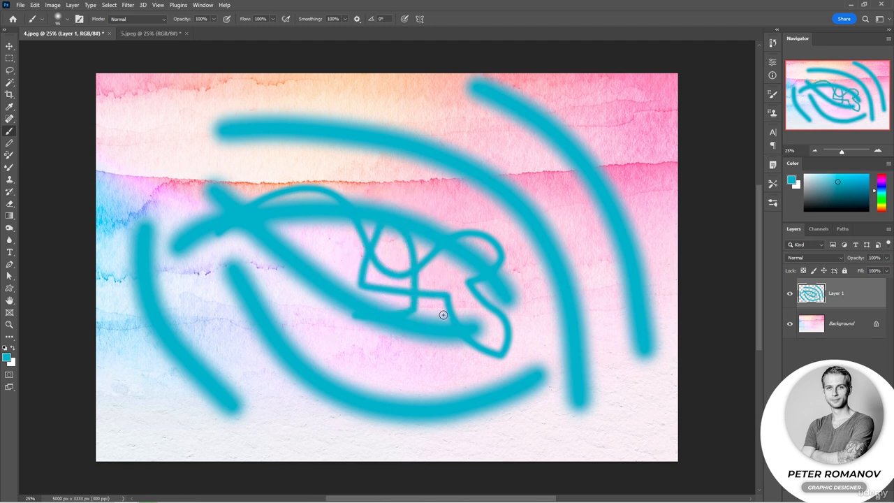
Step: Paint a test zigzag, turn off Pulled String Mode, enable Adjust for Zoom, then undo to clear the layer
key("ctrl+z")
key("ctrl+z")
key("ctrl+z")
key("ctrl+z")
key("ctrl+z")
key("ctrl+z")
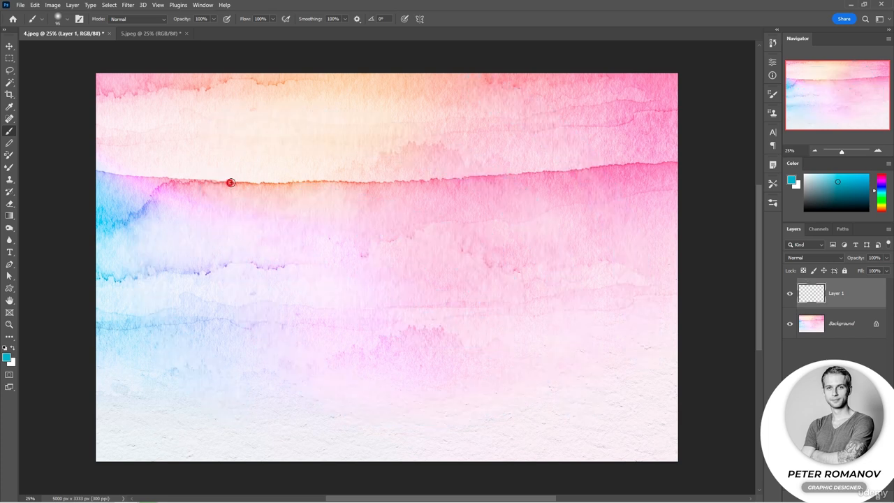
mouse_move(230, 183)
left_mouse_down()
mouse_move(410, 183)
mouse_move(375, 265)
mouse_move(286, 272)
mouse_move(266, 225)
mouse_move(255, 236)
mouse_move(262, 408)
mouse_move(293, 416)
mouse_move(371, 377)
mouse_move(353, 394)
mouse_move(294, 321)
mouse_move(389, 384)
mouse_move(363, 307)
mouse_move(502, 280)
mouse_move(498, 406)
mouse_move(611, 408)
mouse_move(531, 482)
left_mouse_up()
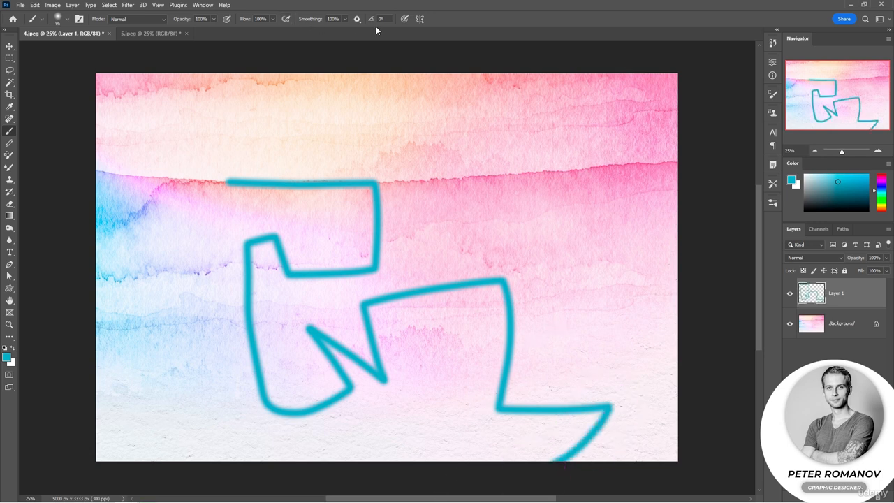
left_click(357, 19)
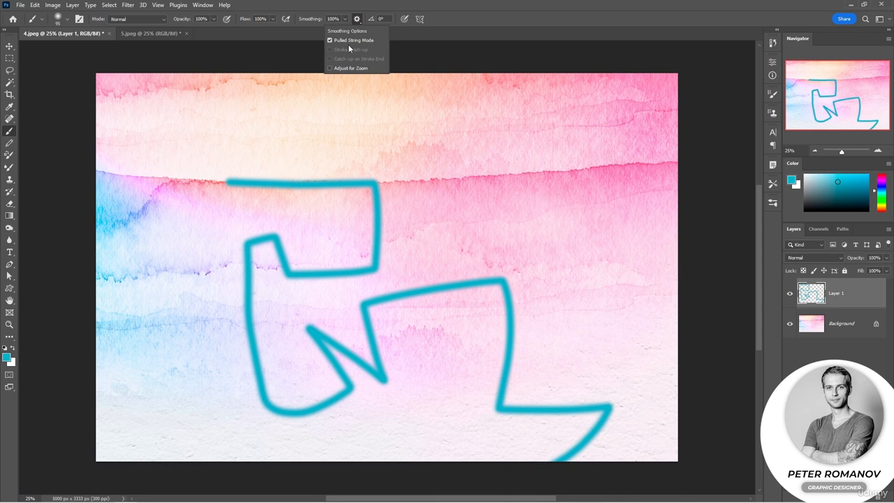
left_click(330, 39)
left_click(330, 68)
left_click(481, 201)
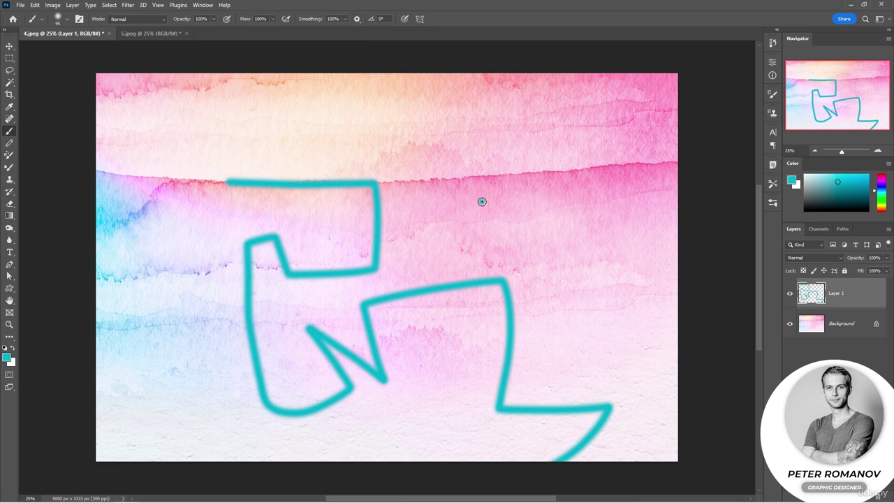
key("ctrl+z")
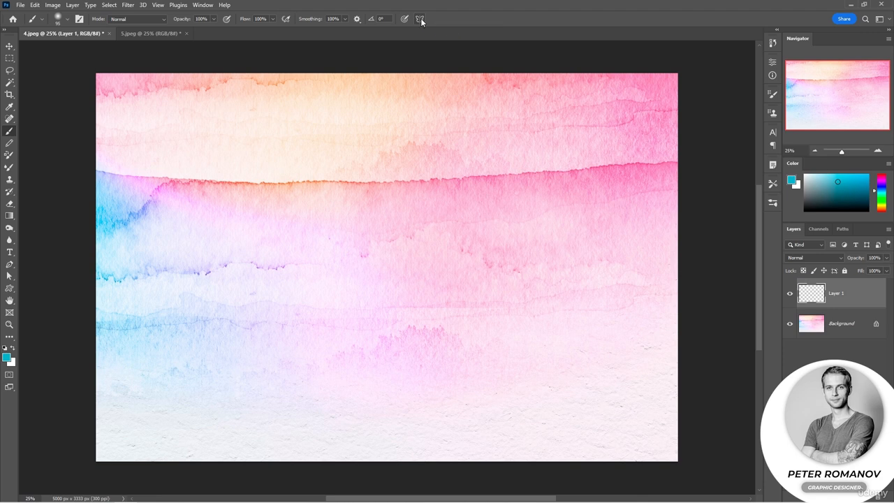
Step: Choose Vertical mirror symmetry and reposition its axis on the canvas
left_click(420, 19)
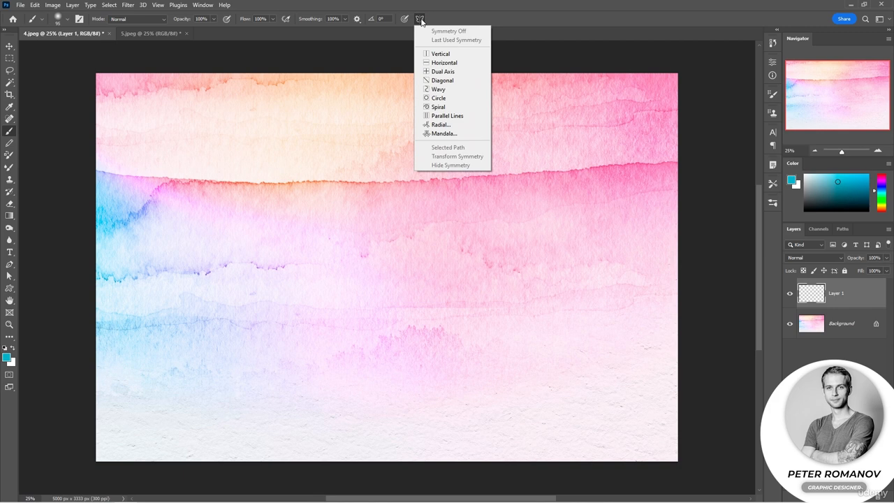
left_click(438, 55)
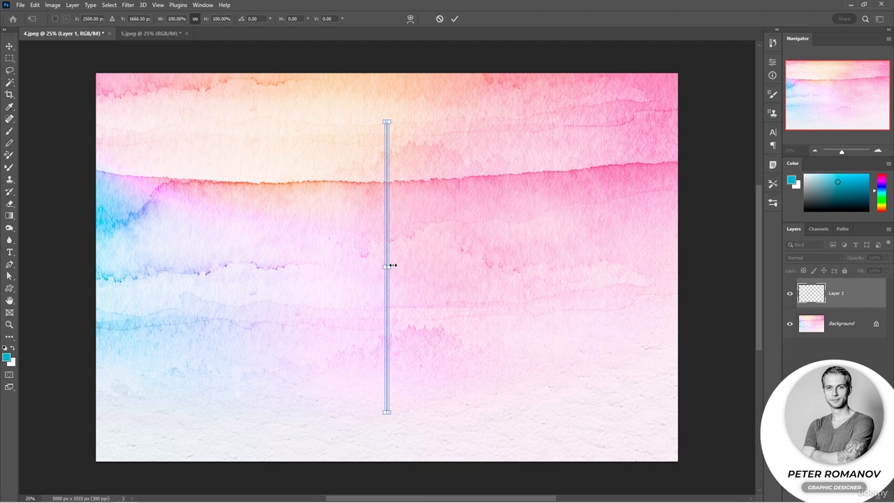
left_click_drag(411, 421, 402, 421)
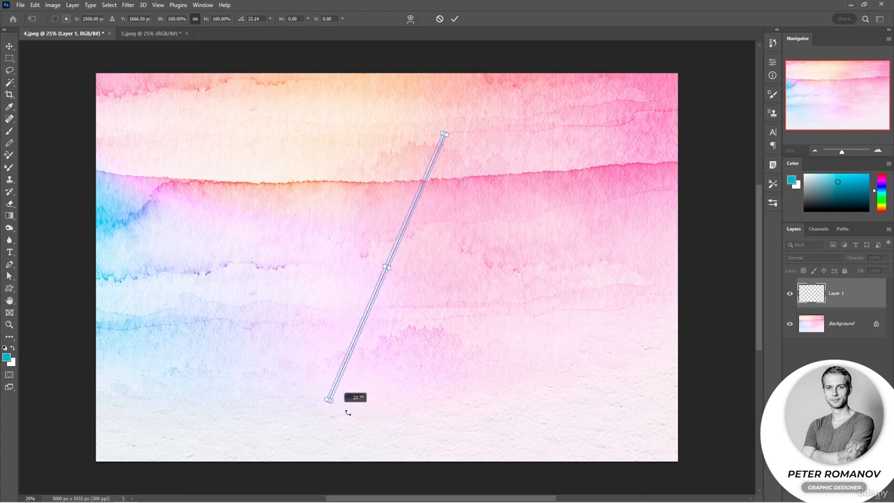
key("ctrl+z")
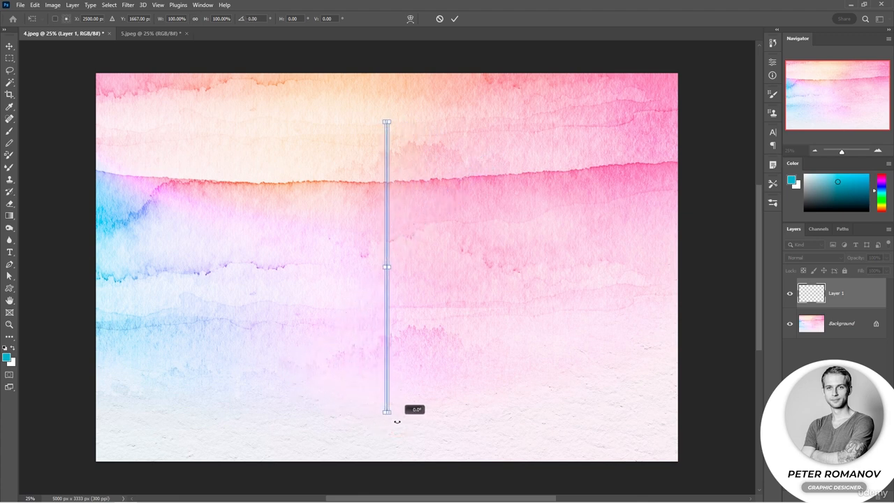
left_click_drag(387, 382, 382, 371)
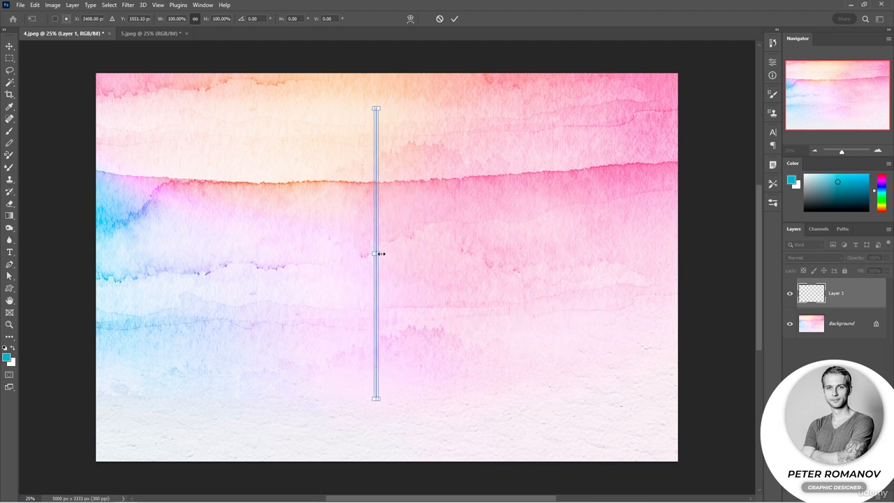
Step: Enlarge the symmetry guide box, rotate the axis to a steep diagonal (about 51°), and commit it
left_click_drag(381, 254, 606, 254)
mouse_move(374, 255)
left_mouse_down()
mouse_move(240, 264)
mouse_move(203, 255)
left_mouse_up()
left_click_drag(404, 399, 404, 453)
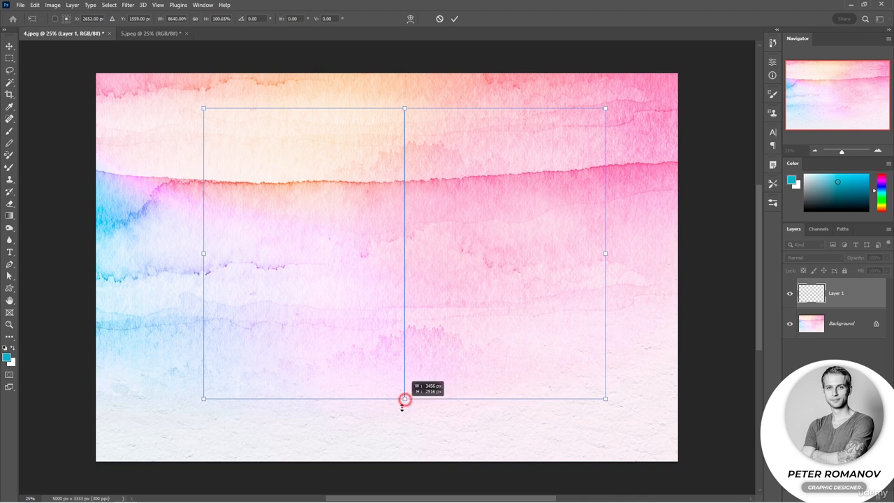
left_click_drag(404, 110, 404, 84)
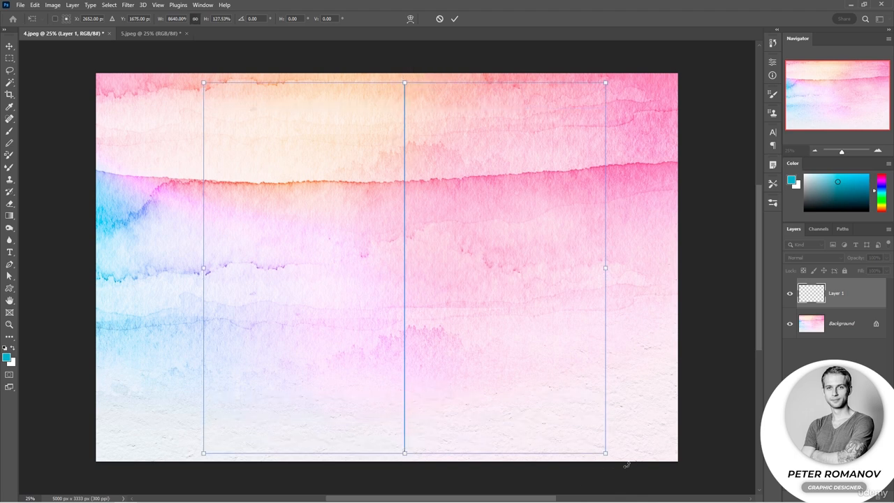
left_click_drag(626, 464, 582, 472)
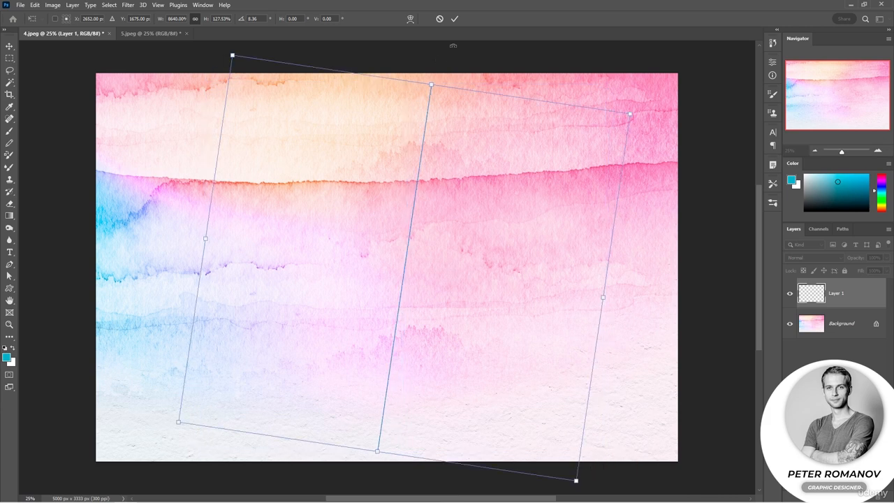
left_click_drag(657, 100, 492, 69)
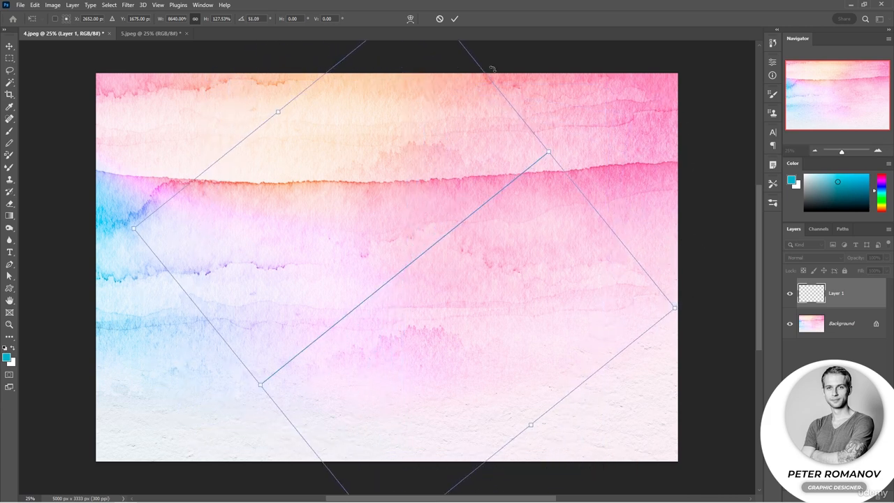
left_click(454, 19)
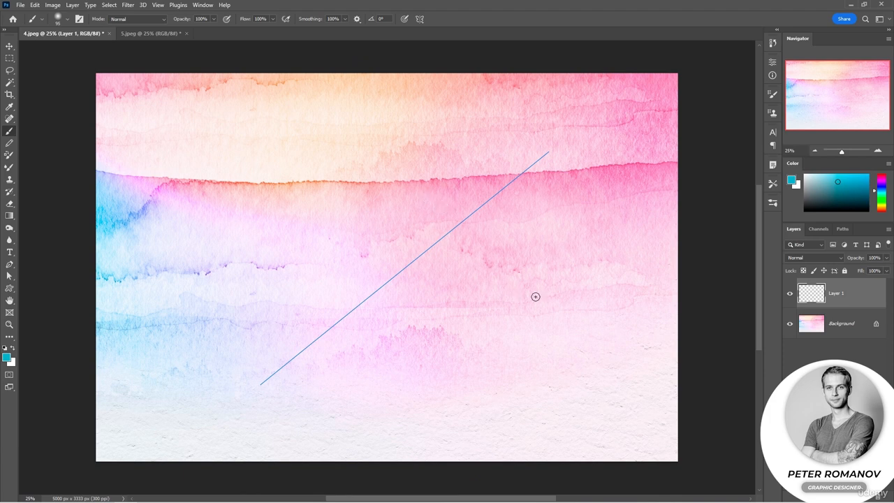
mouse_move(277, 370)
left_mouse_down()
mouse_move(418, 351)
mouse_move(313, 294)
mouse_move(353, 320)
mouse_move(323, 273)
mouse_move(346, 300)
mouse_move(443, 257)
mouse_move(441, 237)
left_mouse_up()
left_click(419, 19)
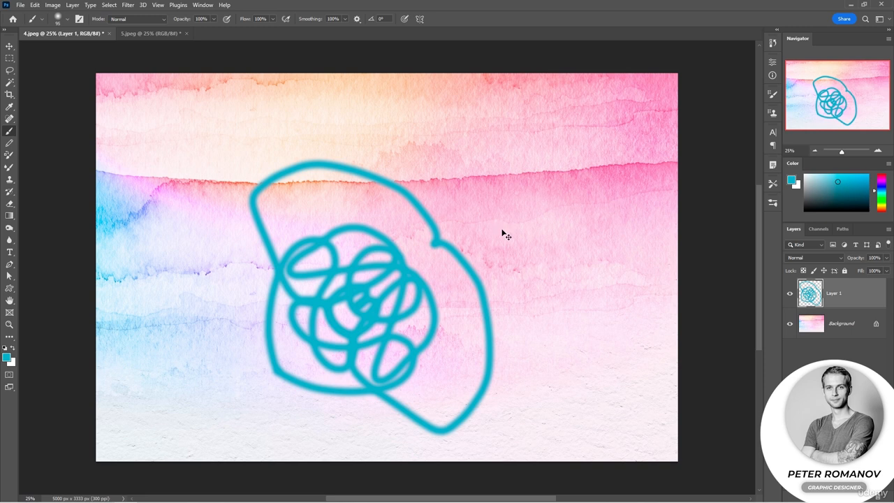
key("ctrl+z")
key("ctrl+z")
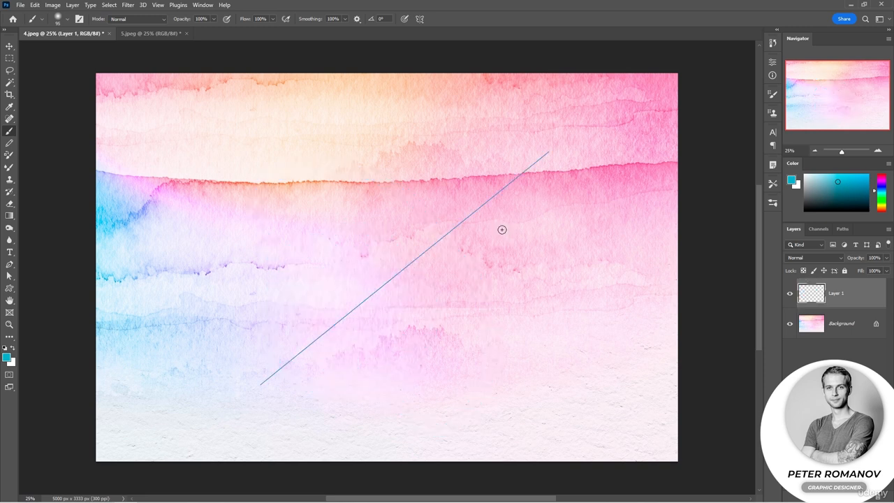
Step: Turn symmetry off, then choose Radial symmetry and confirm its 12-segment settings
left_click(419, 19)
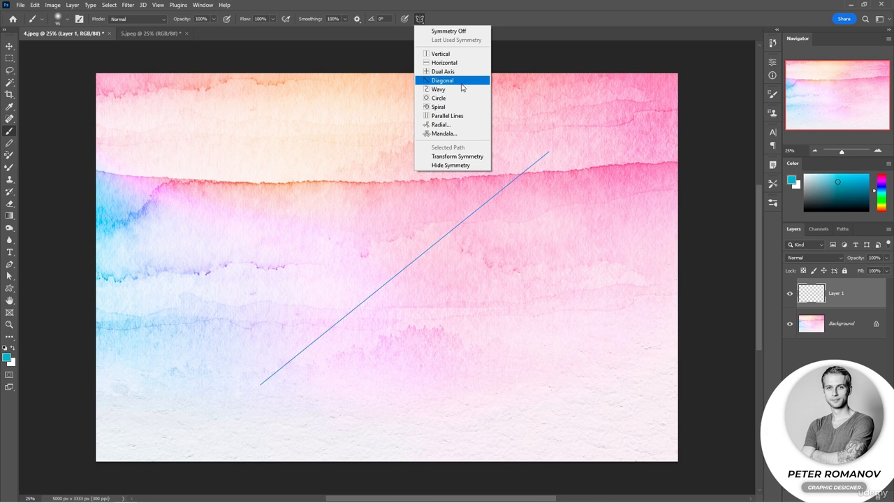
left_click(449, 31)
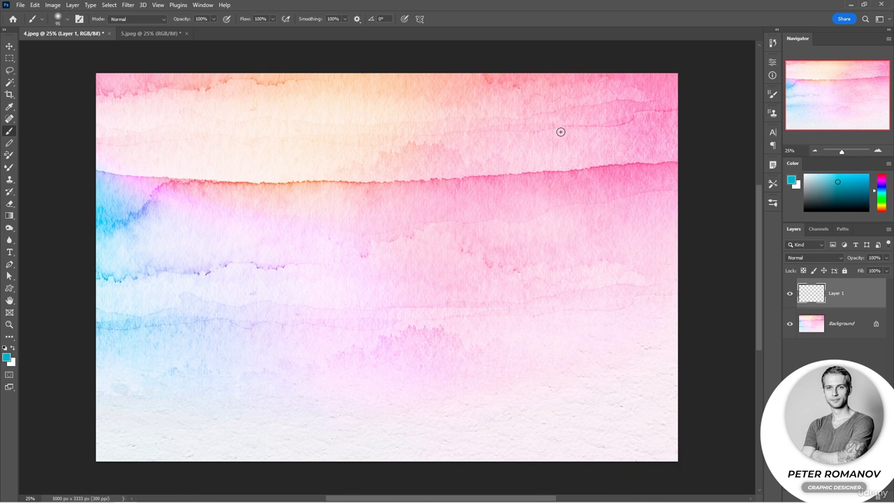
left_click(420, 19)
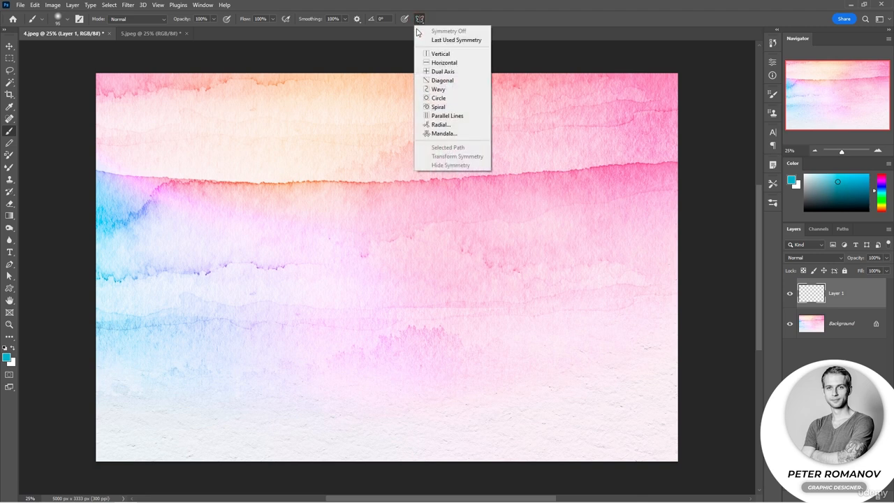
left_click(446, 125)
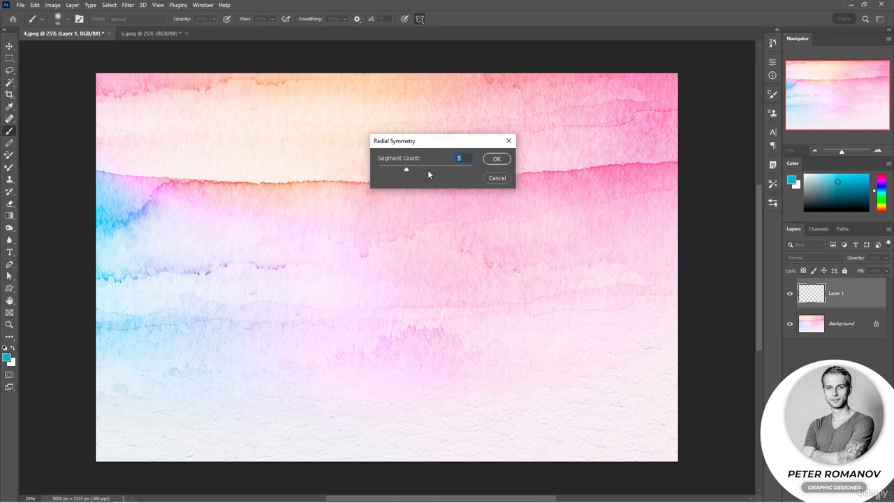
left_click(497, 158)
Step: Commit the radial guide and paint teal rays with curly branches around the 12-spoke centre
key("Return")
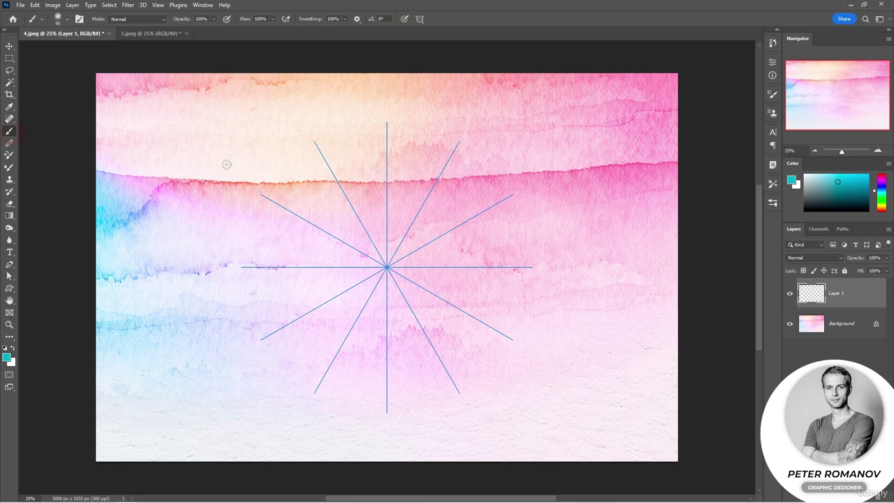
left_click_drag(403, 241, 479, 149)
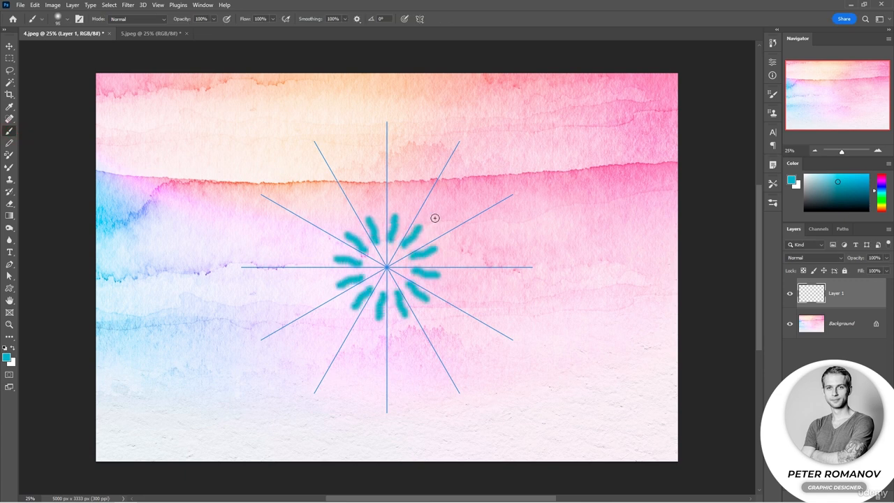
right_click(479, 149)
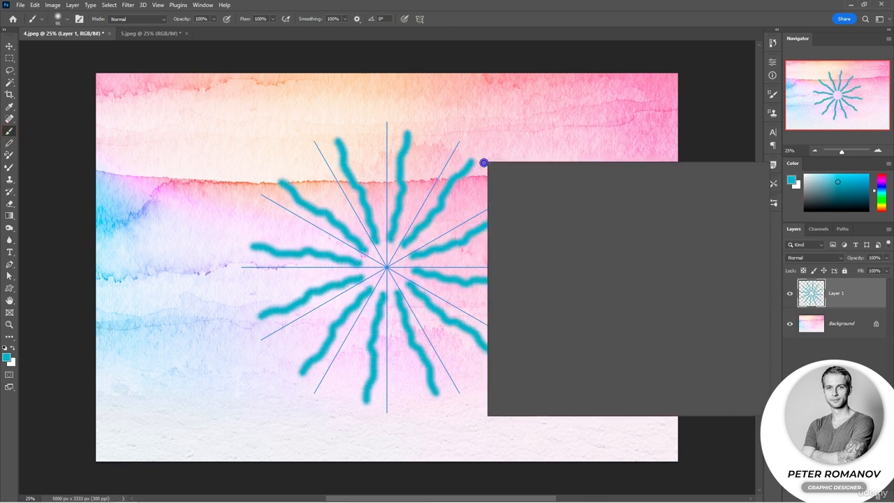
left_click(442, 209)
left_click_drag(441, 210, 457, 190)
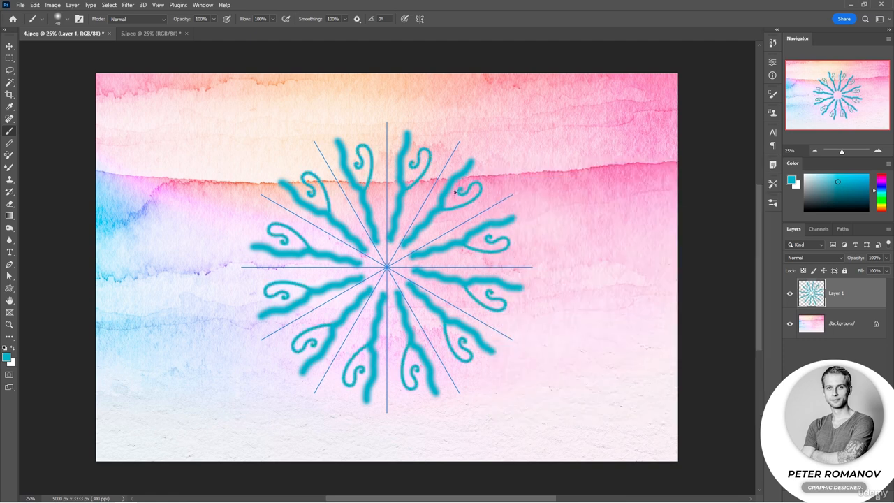
left_click_drag(427, 224, 440, 230)
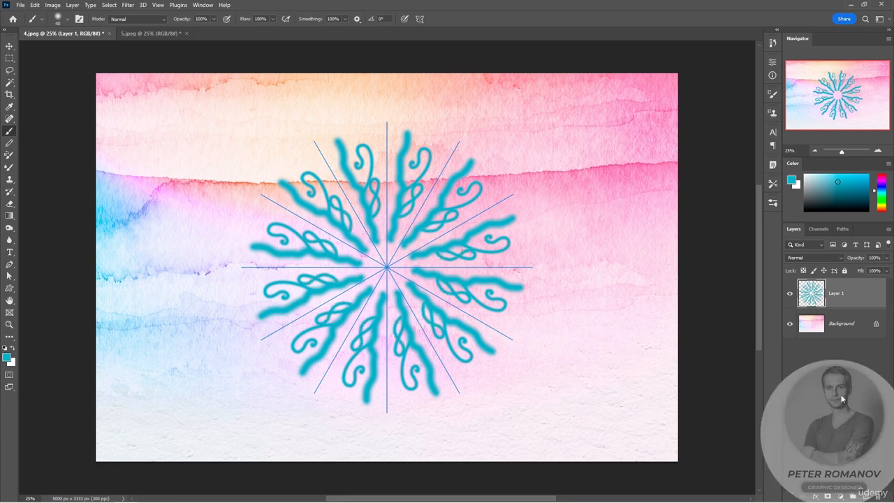
Step: Add a new layer, switch to Mandala symmetry, and commit its guide placement
left_click(865, 495)
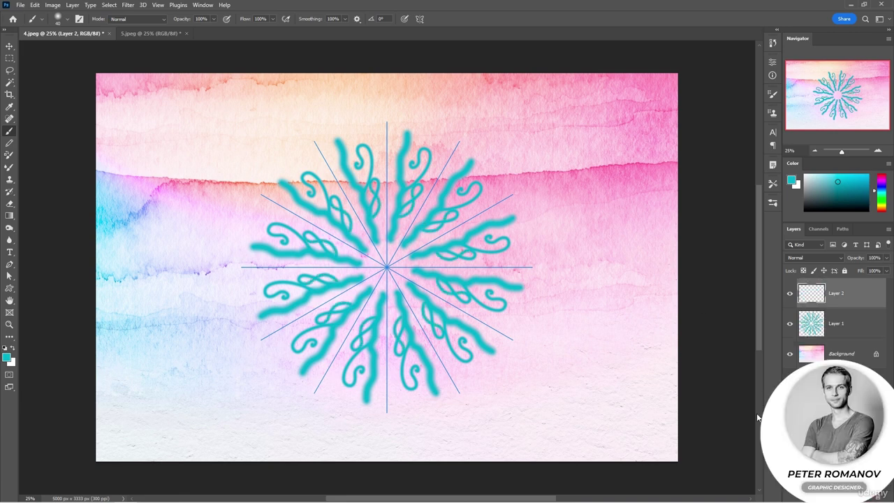
left_click(419, 18)
left_click(440, 138)
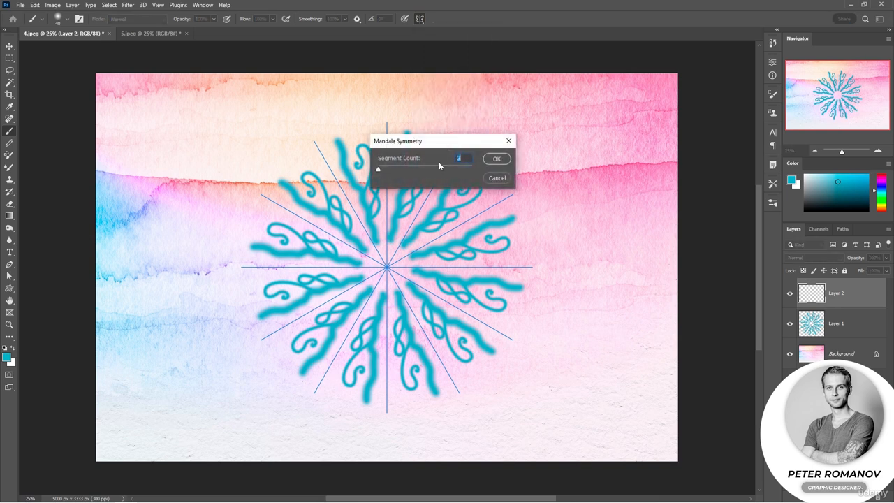
left_click(496, 158)
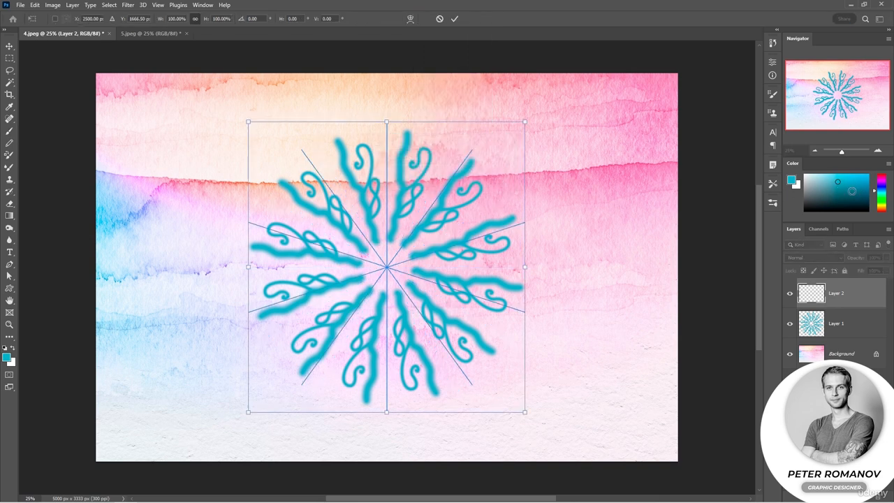
left_click(454, 18)
Step: Pick a green paint colour and paint long looping strokes outward across the mandala
left_click(879, 189)
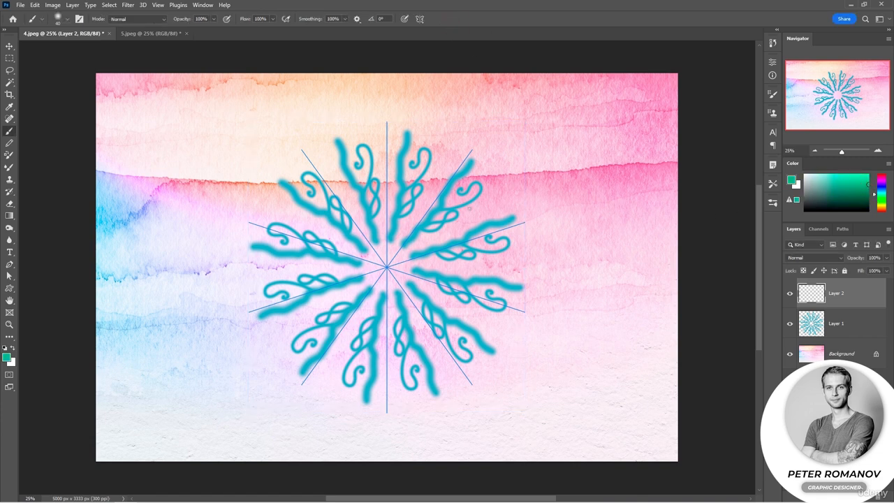
left_click_drag(437, 233, 457, 266)
mouse_move(470, 208)
left_mouse_down()
mouse_move(582, 153)
mouse_move(489, 183)
mouse_move(471, 206)
left_mouse_up()
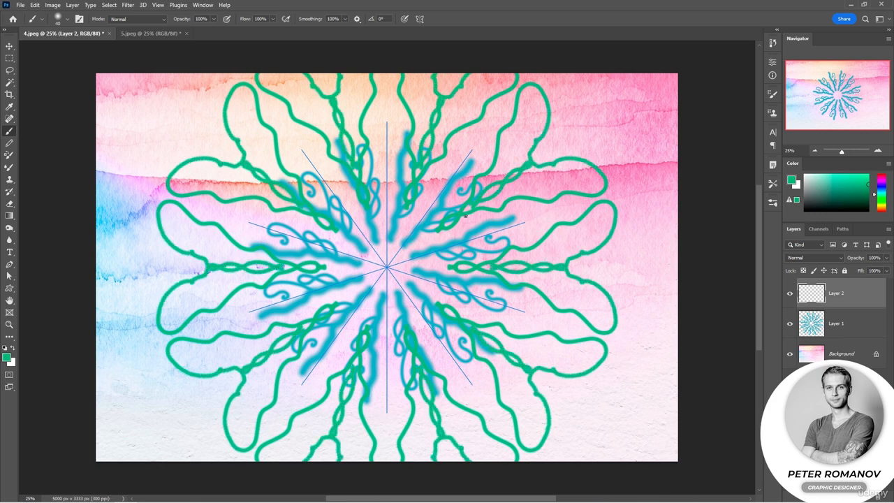
Step: Hide the teal strokes, test-paint green around the centre, then undo back to an empty Layer 1
left_click(789, 323)
mouse_move(419, 269)
left_mouse_down()
mouse_move(534, 302)
mouse_move(566, 329)
left_mouse_up()
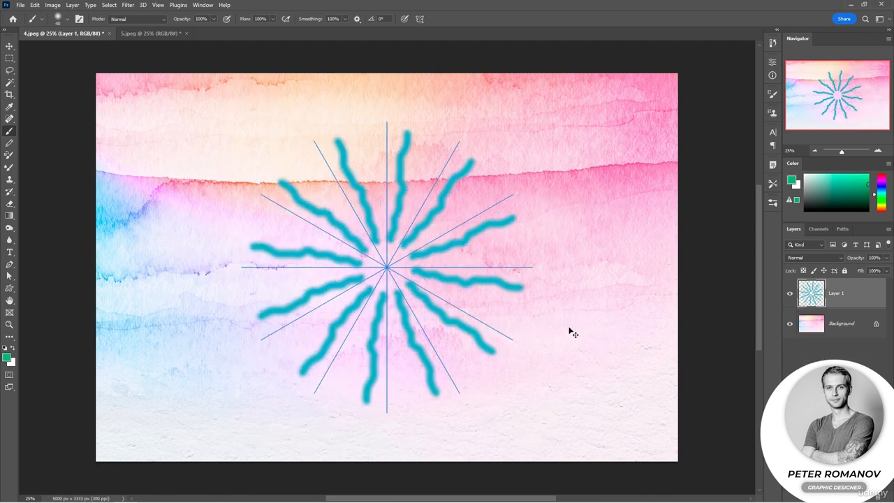
key("ctrl+z")
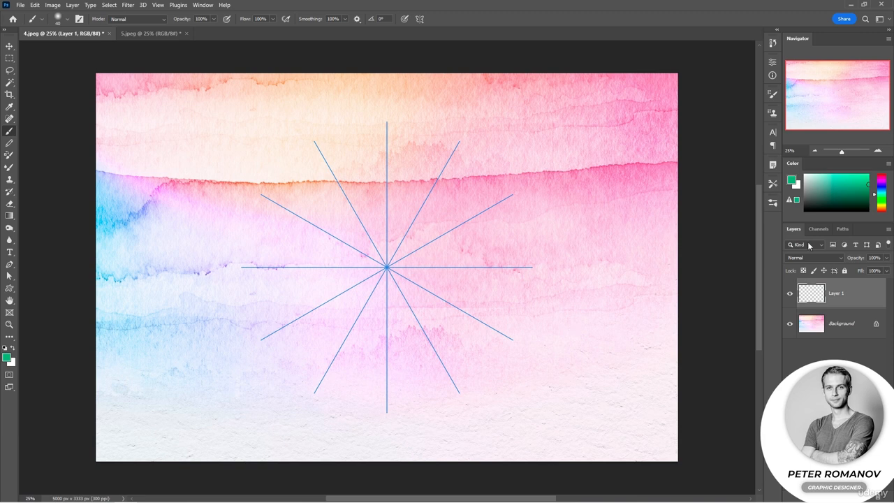
Step: Select the Radial Symmetry 1 path in the Paths panel and turn painting symmetry off
left_click(823, 230)
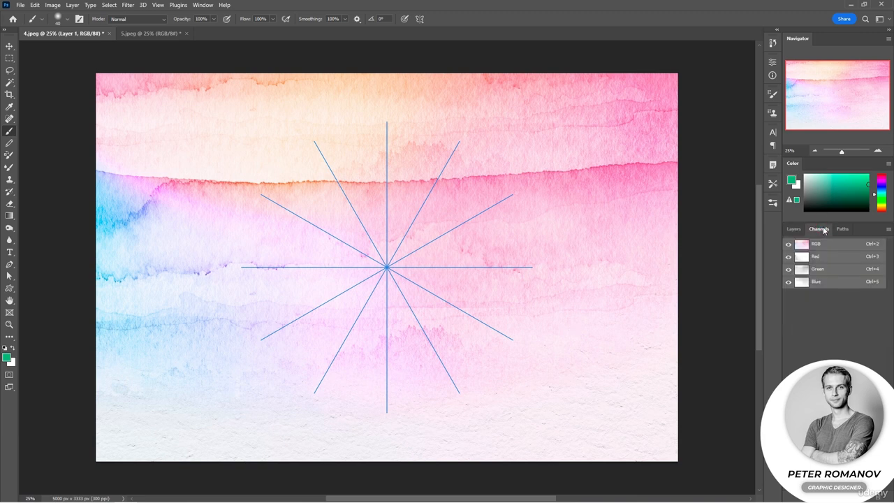
left_click(842, 229)
left_click(844, 258)
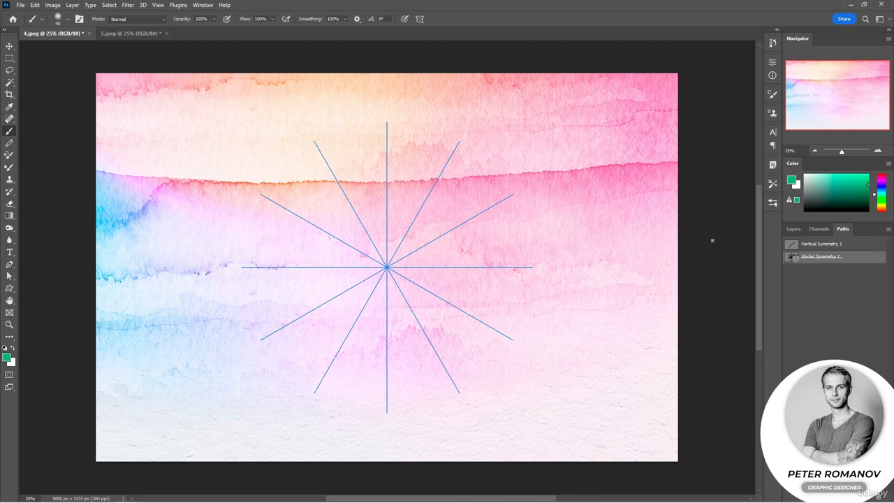
left_click(420, 19)
left_click(447, 31)
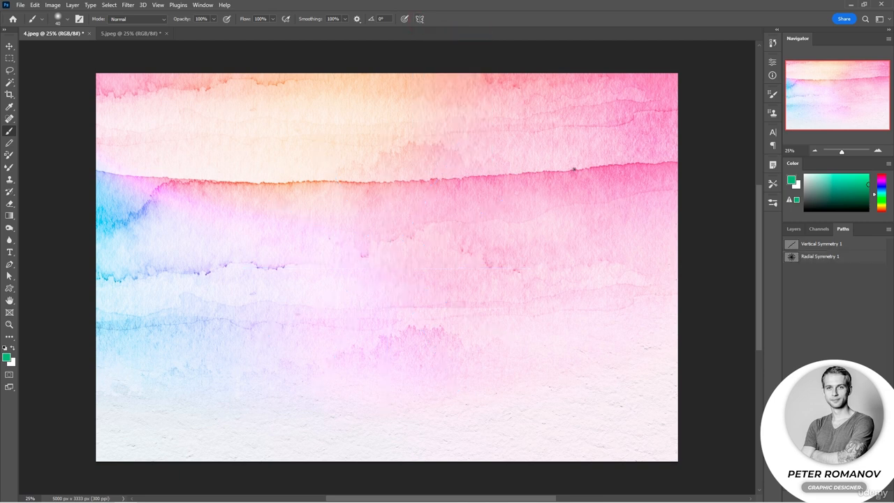
Step: Add a new empty layer and set the paint colour to a bright blue
left_click(793, 229)
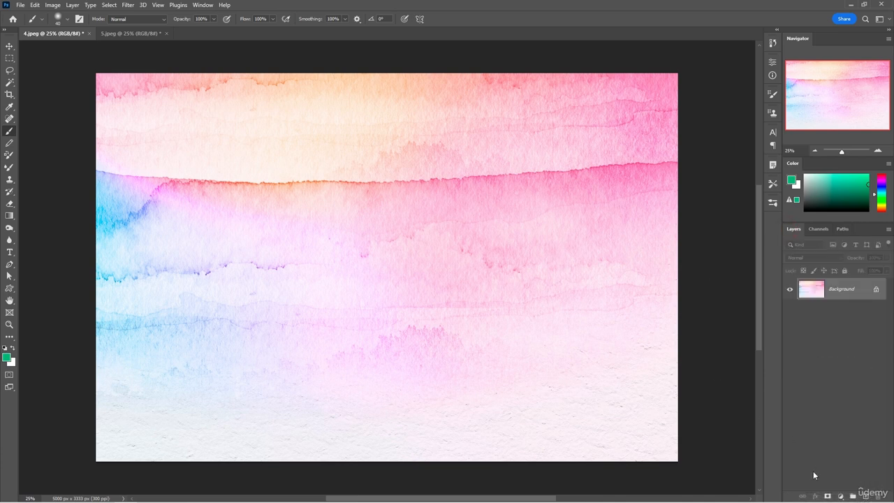
left_click(867, 494)
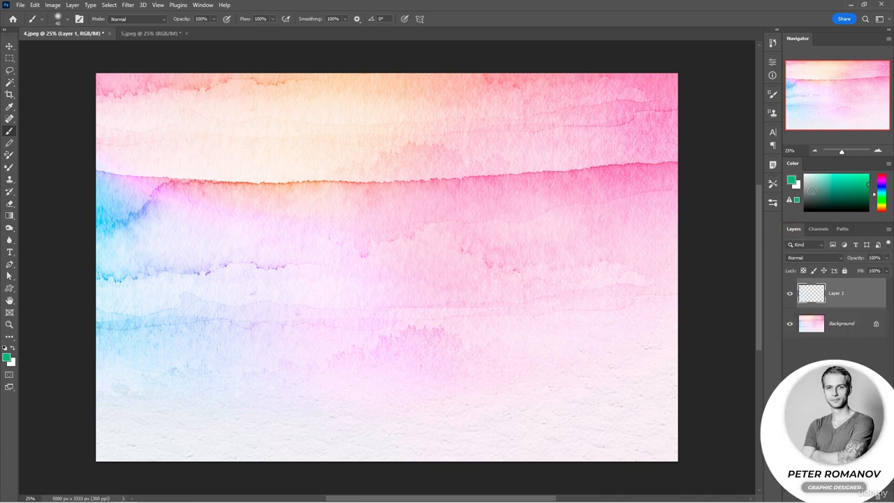
left_click(881, 194)
left_click(869, 173)
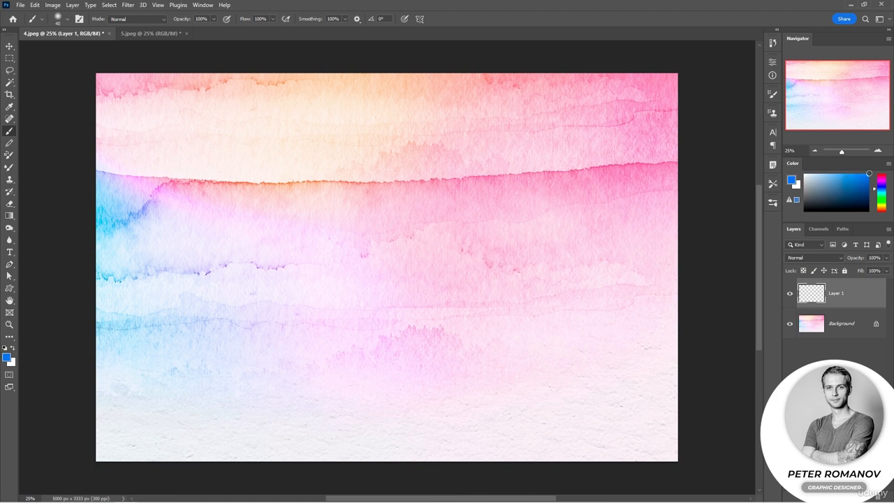
left_click(419, 18)
Step: Apply Mandala symmetry with 10 segments and enlarge its guide to span the full canvas height
left_click(447, 137)
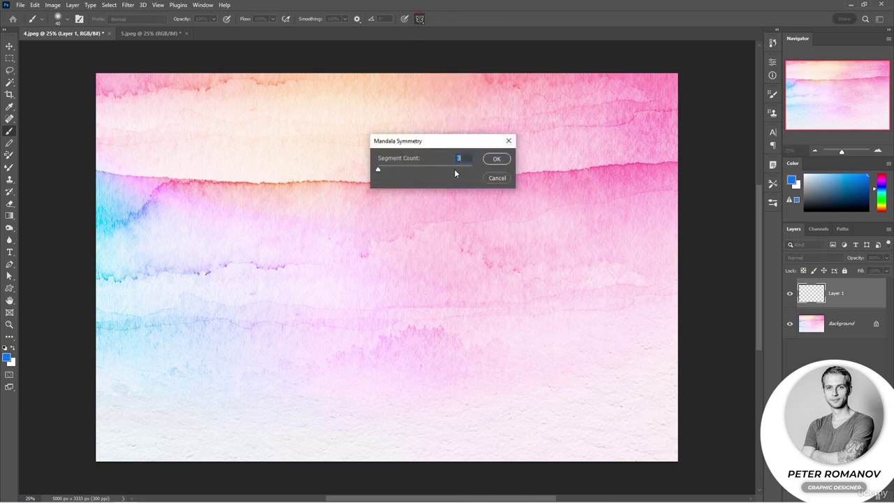
left_click(497, 159)
left_click_drag(523, 122, 571, 74)
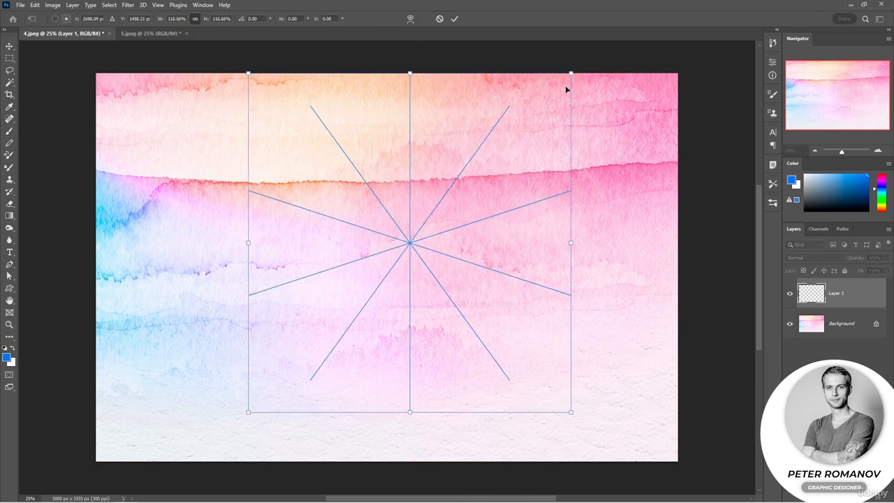
left_click_drag(246, 412, 200, 461)
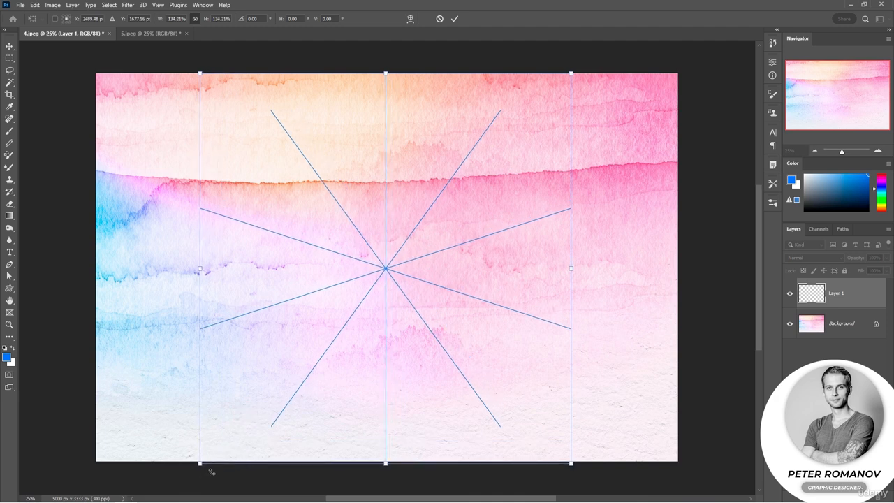
key("Return")
right_click(398, 251)
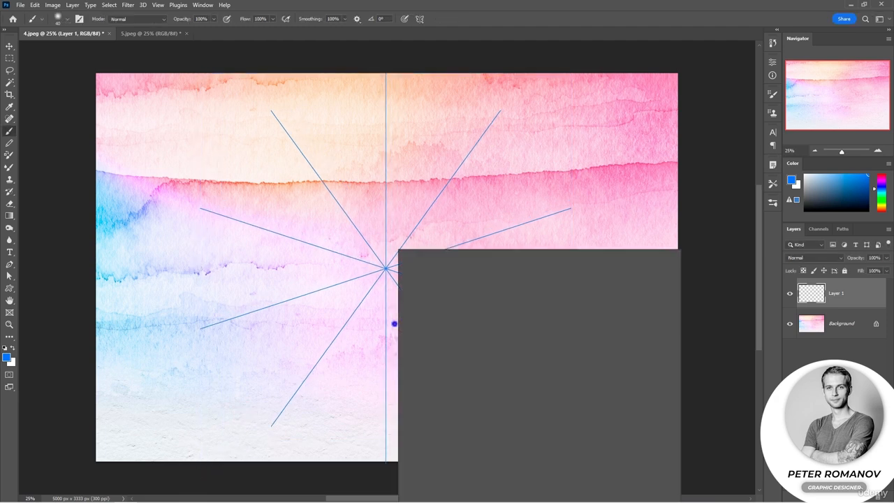
Step: Paint blue looping lacework strokes across all ten mandala segments and its centre
left_click(713, 324)
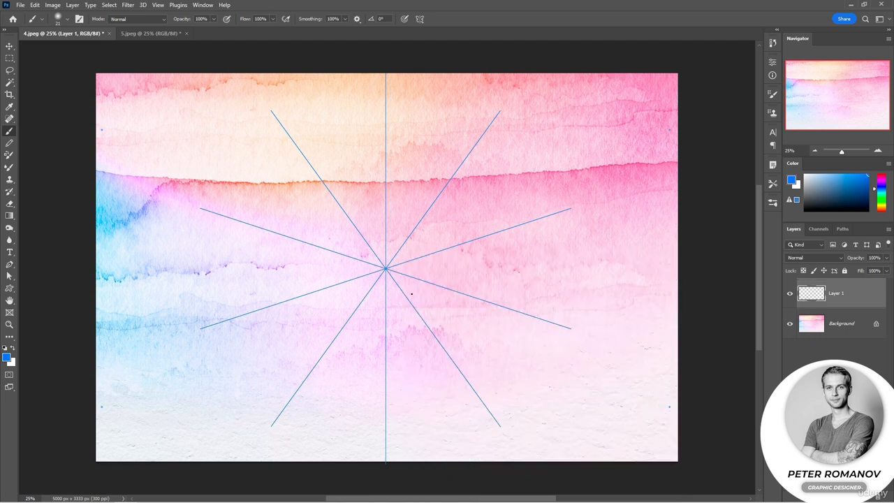
mouse_move(424, 287)
left_mouse_down()
mouse_move(433, 300)
mouse_move(447, 271)
mouse_move(454, 274)
mouse_move(456, 304)
mouse_move(433, 223)
mouse_move(454, 298)
mouse_move(447, 349)
mouse_move(497, 282)
mouse_move(509, 284)
mouse_move(497, 301)
mouse_move(514, 311)
mouse_move(512, 335)
mouse_move(520, 265)
mouse_move(552, 276)
mouse_move(545, 288)
mouse_move(551, 258)
mouse_move(555, 286)
mouse_move(532, 317)
mouse_move(590, 327)
mouse_move(597, 342)
mouse_move(615, 346)
mouse_move(621, 329)
mouse_move(603, 302)
mouse_move(572, 329)
mouse_move(600, 339)
mouse_move(607, 314)
mouse_move(578, 300)
left_mouse_up()
mouse_move(418, 269)
left_mouse_down()
mouse_move(393, 293)
mouse_move(353, 279)
left_mouse_up()
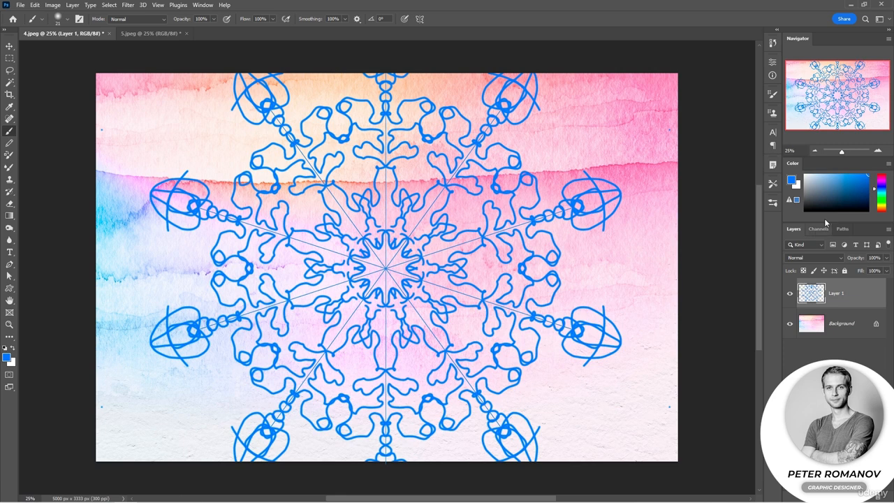
Step: Switch to yellow and dab dots inside the mandala's small circles
left_click(881, 203)
left_click(555, 280)
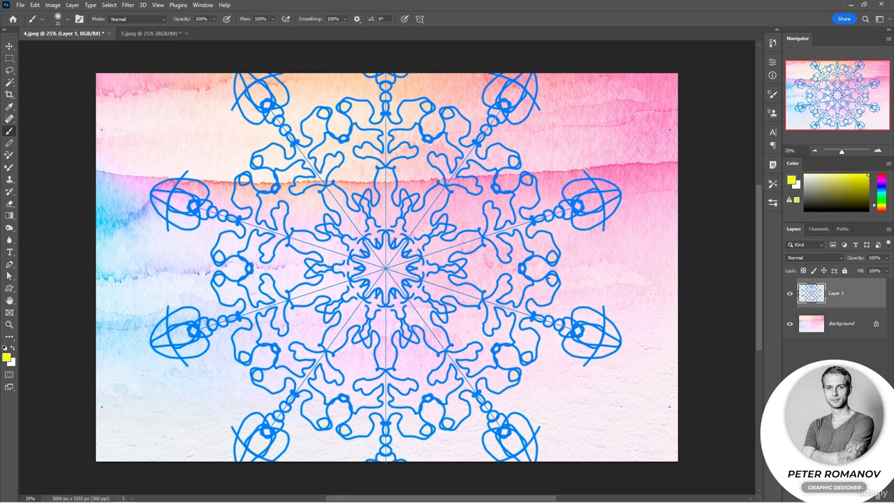
Step: Spread the brush tip spacing into a dotted stroke and paint green dotted rings around the mandala
left_click(772, 94)
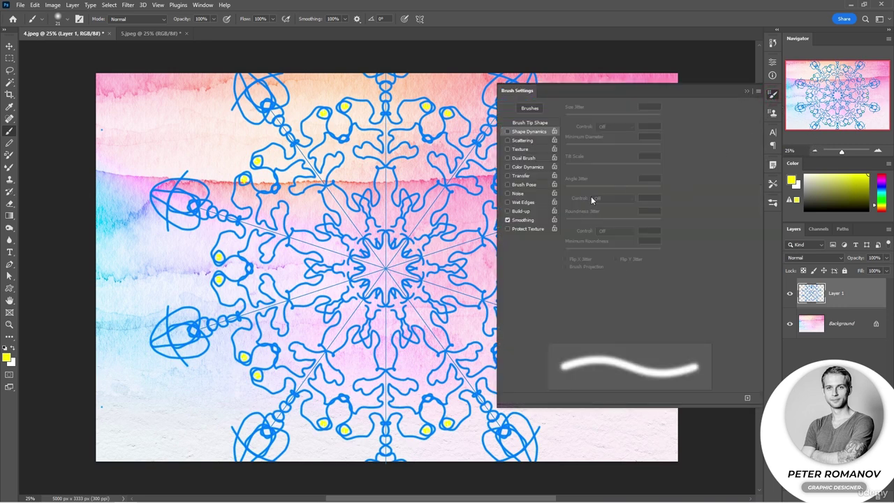
left_click(524, 123)
left_click_drag(578, 321, 639, 319)
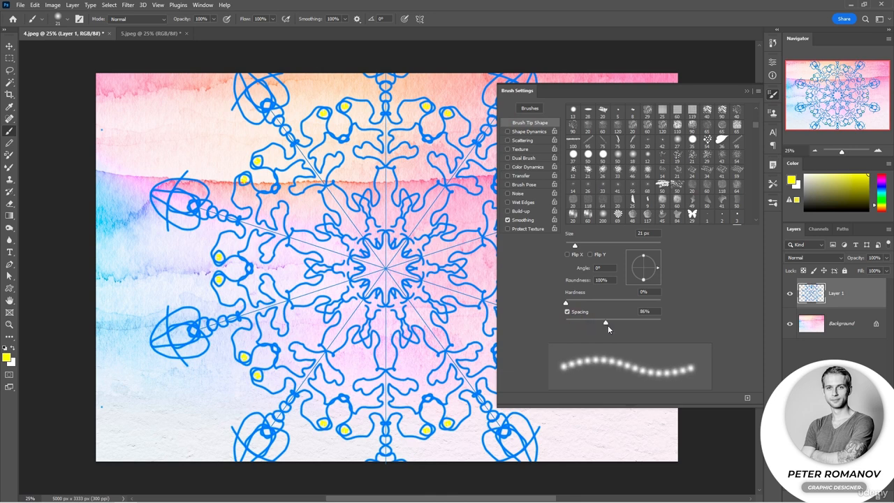
key("Escape")
left_click_drag(545, 115, 564, 157)
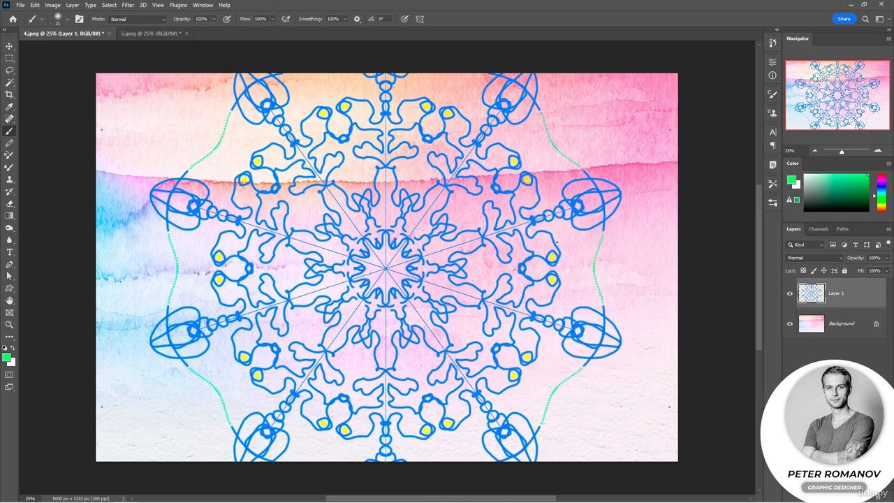
left_click_drag(546, 225, 590, 280)
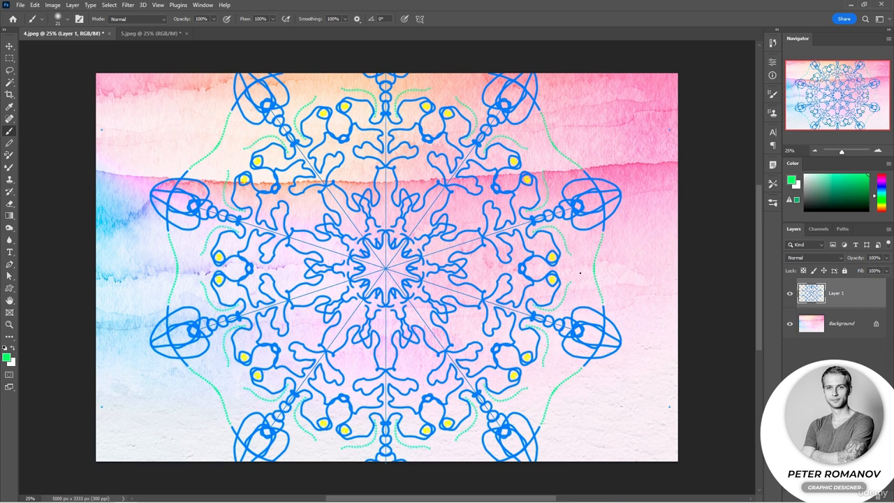
Step: In red with a dotted preset, paint a ring around the centre and dots along the outer edge
left_click(880, 180)
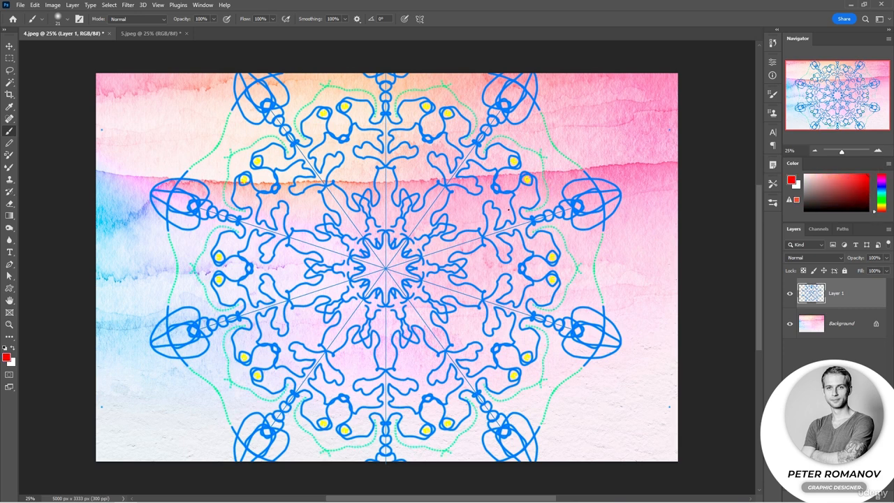
right_click(497, 200)
mouse_move(487, 257)
left_mouse_down()
mouse_move(489, 277)
mouse_move(457, 269)
left_mouse_up()
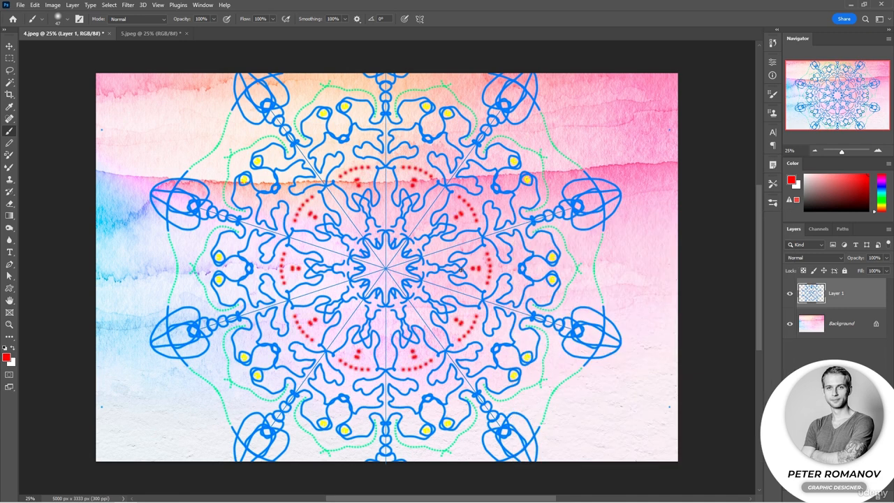
left_click_drag(542, 99, 574, 147)
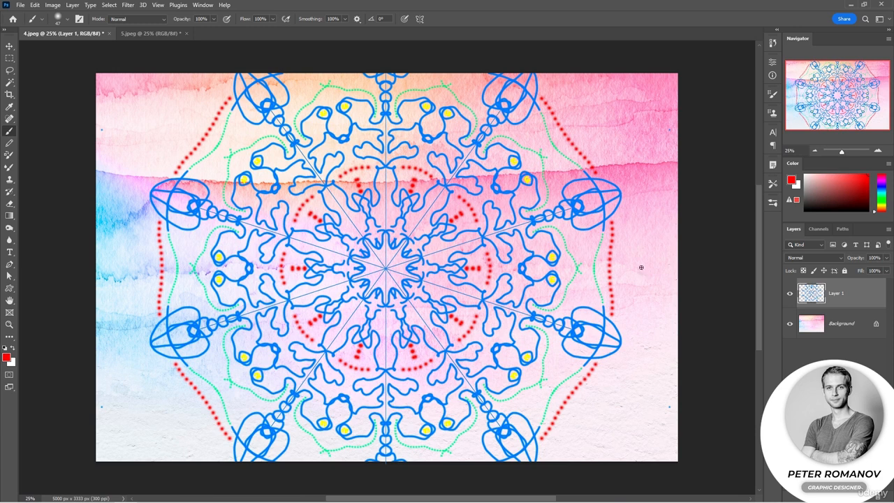
Step: Switch to the 5.jpeg document and take up the Pen Tool for drawing paths
left_click(147, 33)
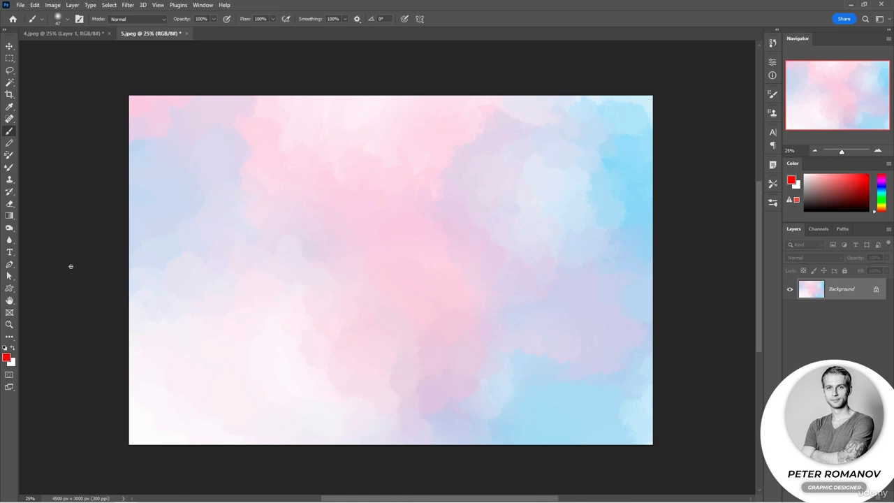
left_click(9, 264)
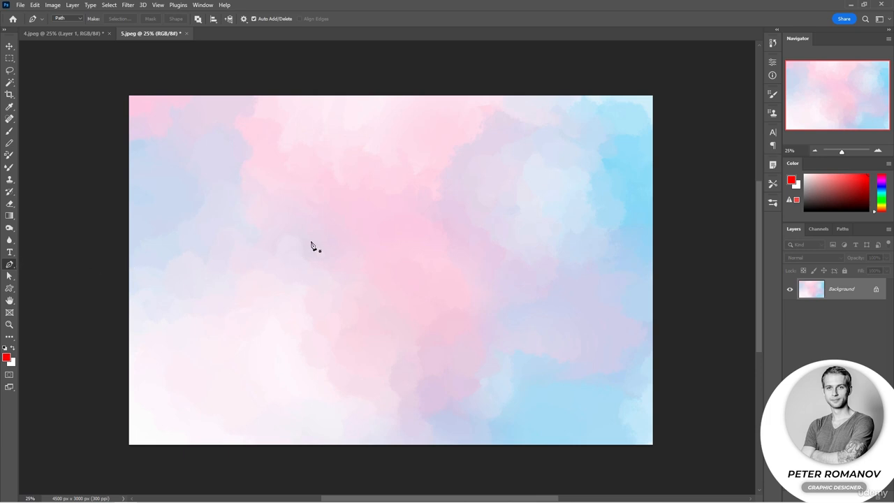
right_click(10, 264)
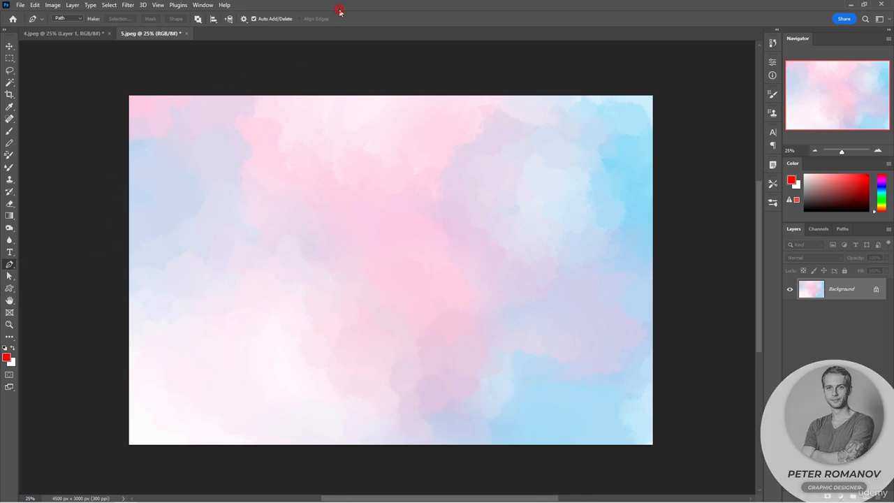
Step: On a new layer, pen a three-anchor open curve from lower left over the top to bottom right
key("ctrl+shift+n")
left_click(186, 321)
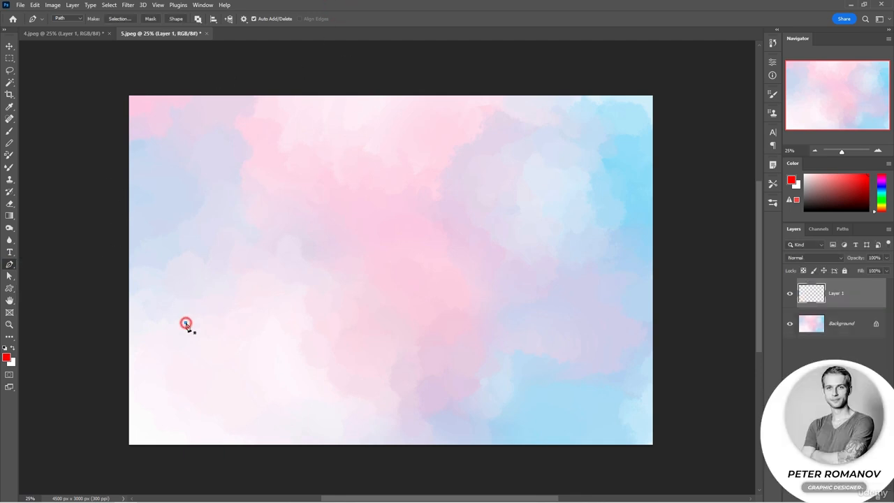
left_click(417, 174)
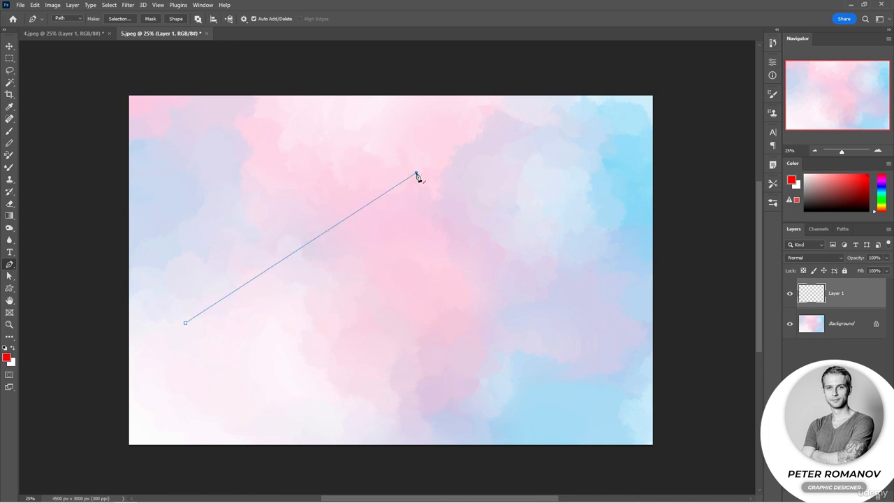
left_click_drag(417, 174, 586, 207)
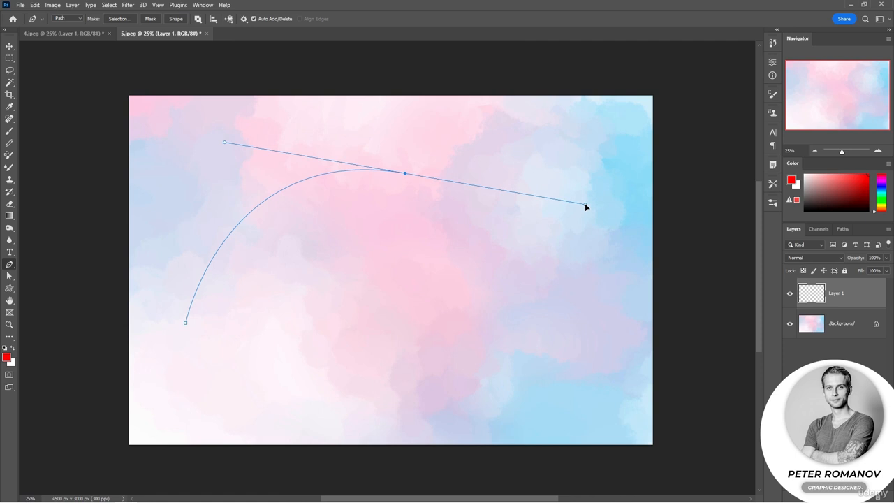
left_click_drag(495, 386, 391, 396)
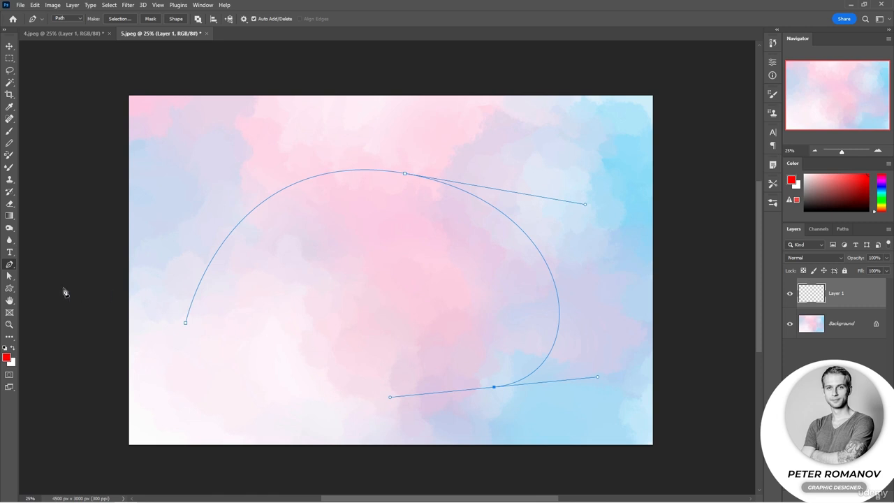
Step: Refine the curve's starting anchors with Convert Point and Path Selection handle adjustments
right_click(10, 265)
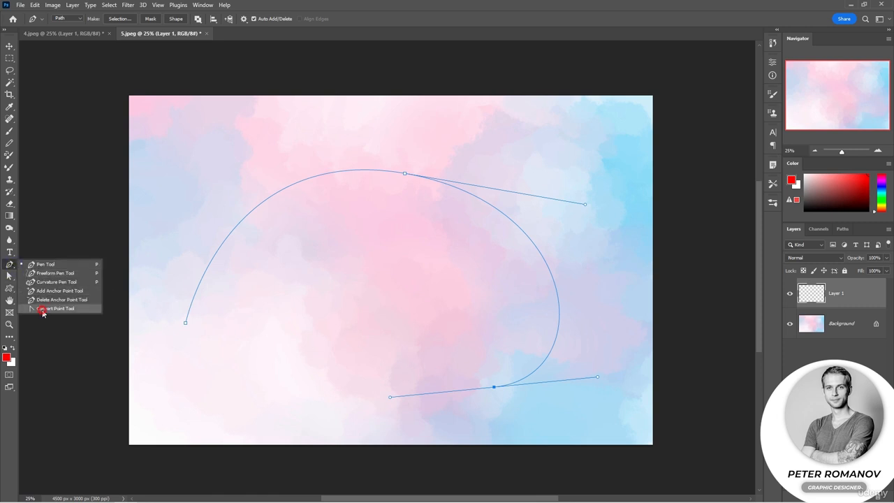
left_click(54, 309)
left_click(185, 323)
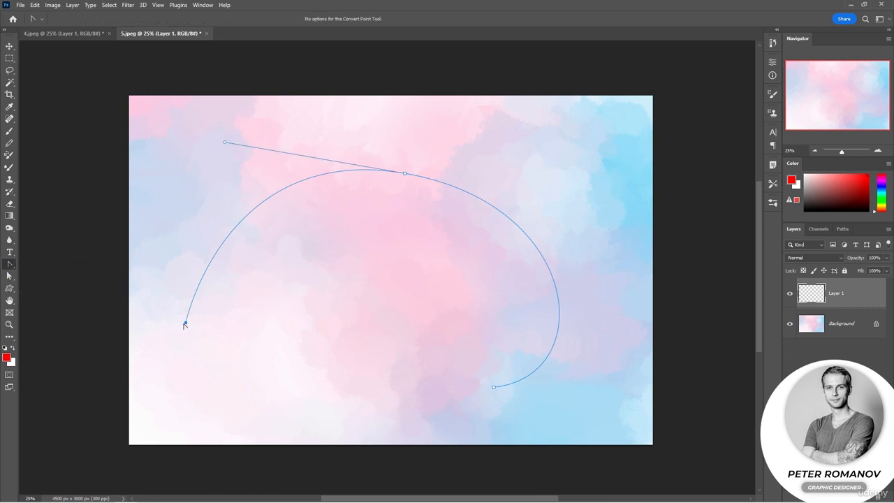
left_click_drag(185, 323, 169, 287)
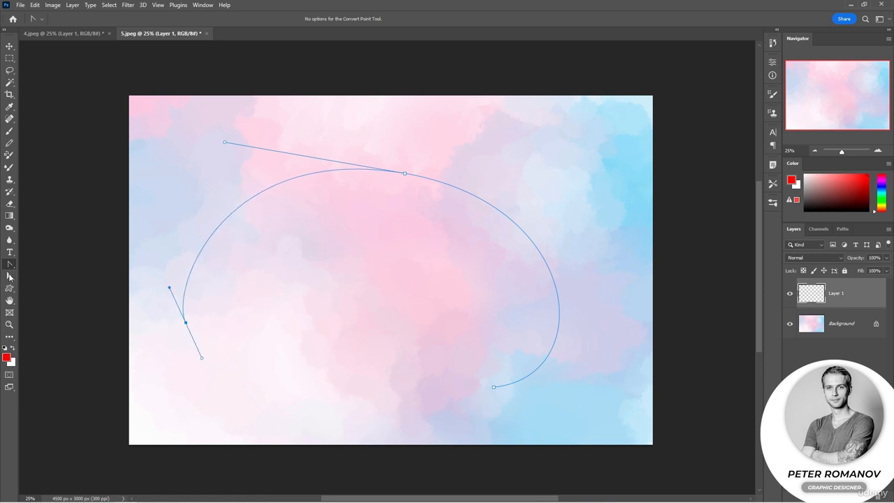
left_click(10, 276)
left_click_drag(182, 324, 209, 327)
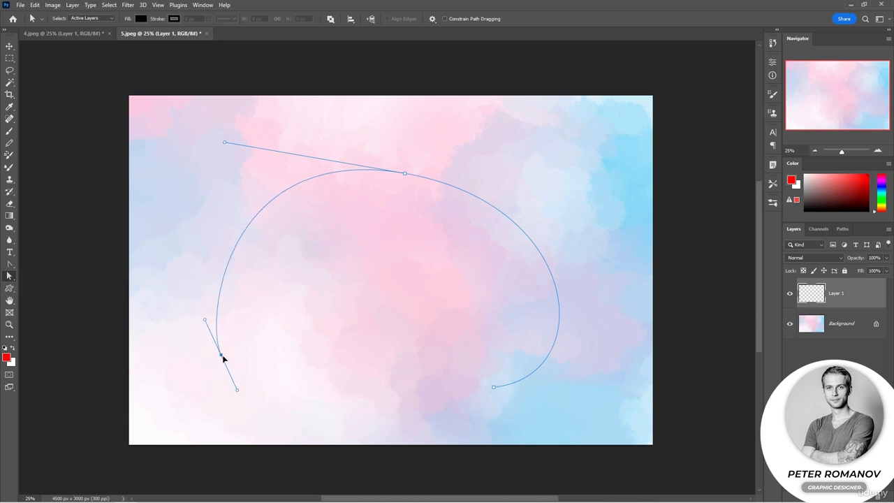
left_click(205, 318)
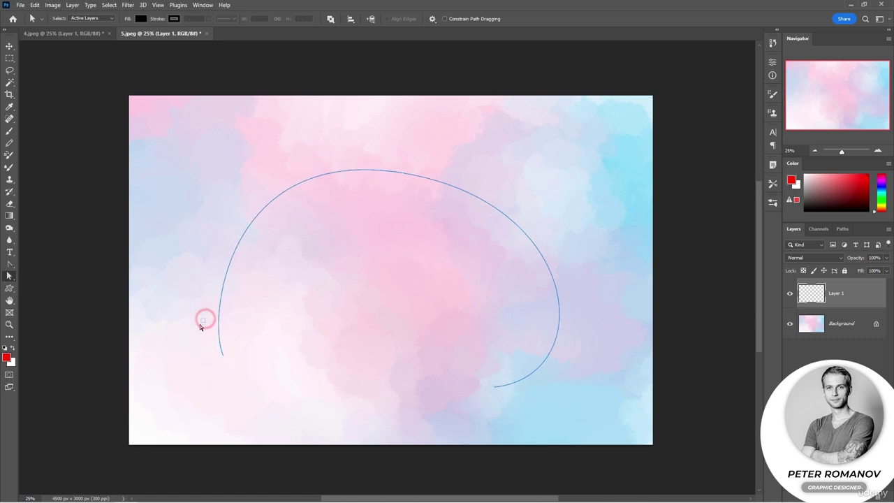
left_click(224, 355)
left_click_drag(207, 323, 158, 303)
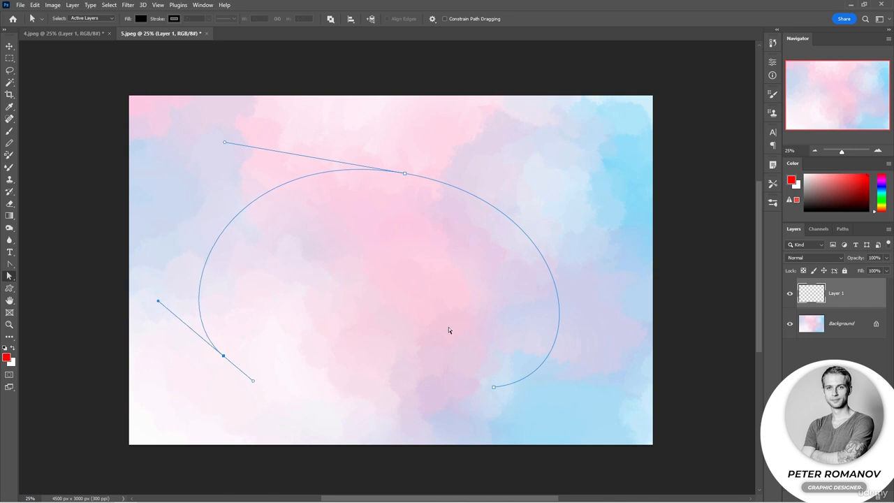
left_click(685, 380)
Step: Make the open curve a custom symmetry path
right_click(545, 273)
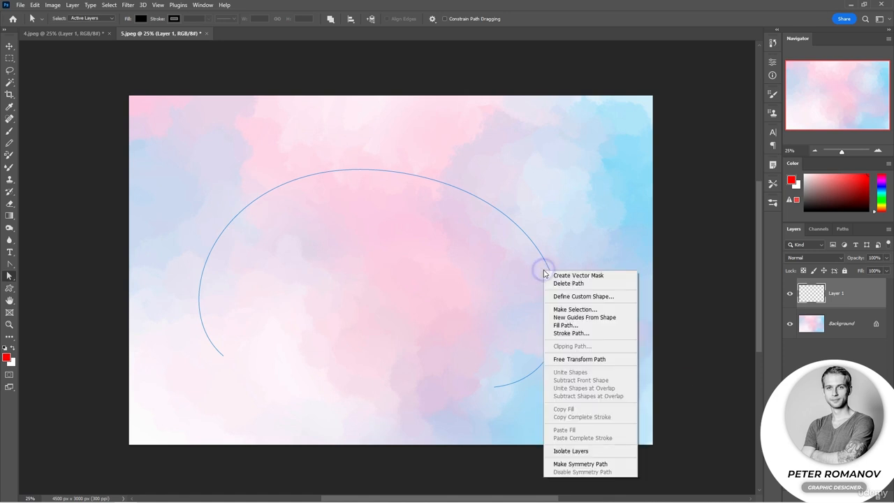
left_click(585, 465)
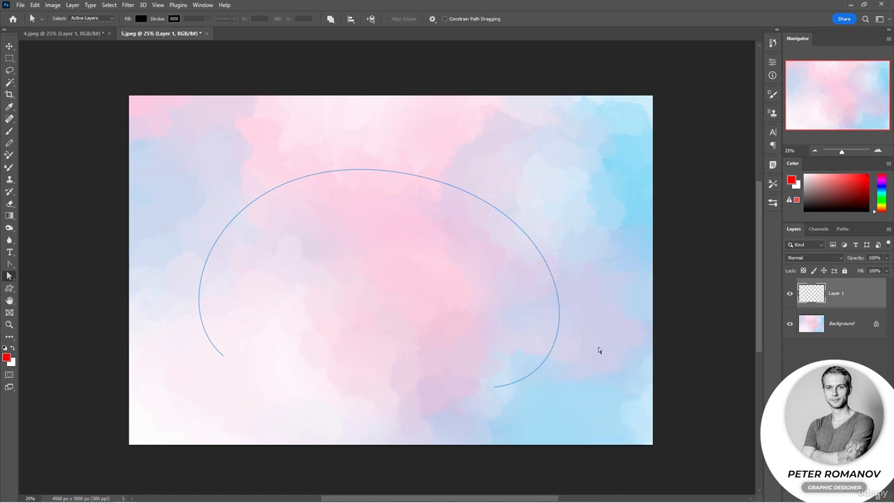
Step: Brush a first set of red dotted strokes mirrored by the path, then undo them
left_click(10, 130)
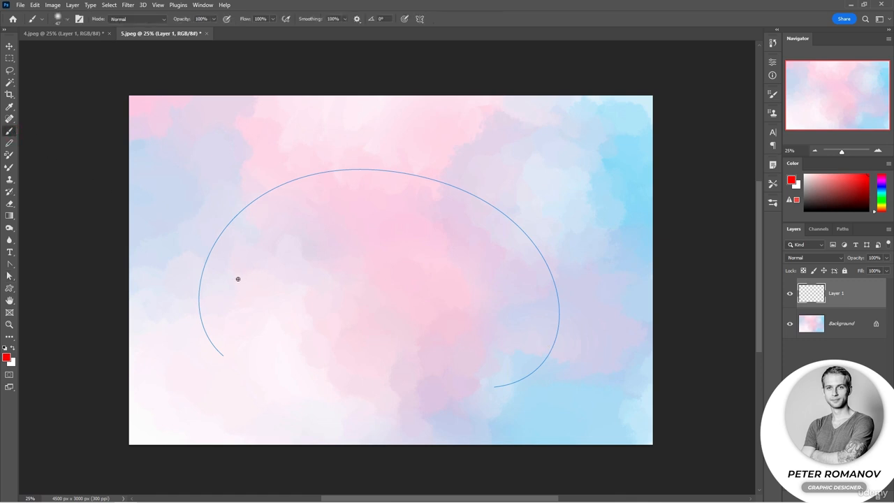
mouse_move(237, 278)
left_mouse_down()
mouse_move(300, 228)
mouse_move(486, 328)
mouse_move(493, 359)
mouse_move(389, 219)
mouse_move(266, 292)
mouse_move(278, 198)
mouse_move(419, 165)
mouse_move(530, 378)
mouse_move(461, 293)
mouse_move(335, 314)
mouse_move(307, 363)
mouse_move(422, 254)
mouse_move(479, 298)
left_mouse_up()
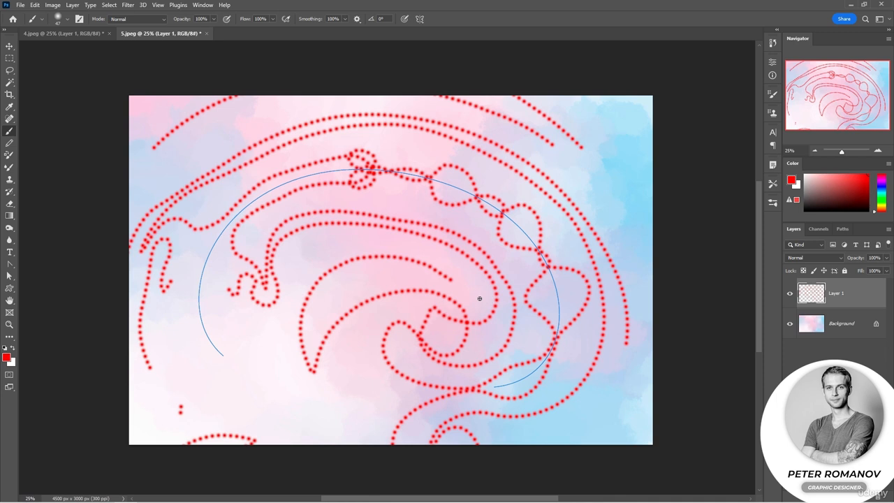
key("ctrl+z")
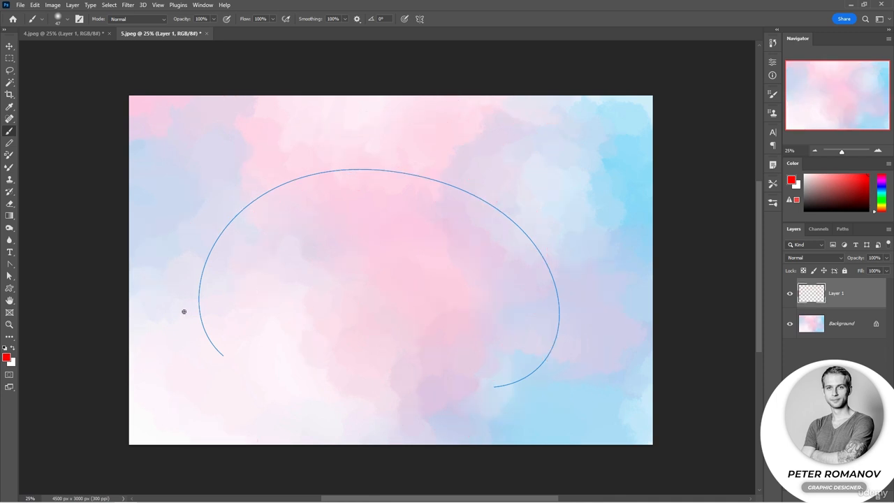
Step: Paint new looping red dotted strokes trailing along the symmetry curve
mouse_move(184, 311)
left_mouse_down()
mouse_move(209, 328)
mouse_move(217, 356)
mouse_move(247, 328)
mouse_move(204, 260)
mouse_move(241, 188)
mouse_move(311, 199)
mouse_move(329, 169)
mouse_move(301, 178)
mouse_move(321, 160)
mouse_move(454, 174)
left_mouse_up()
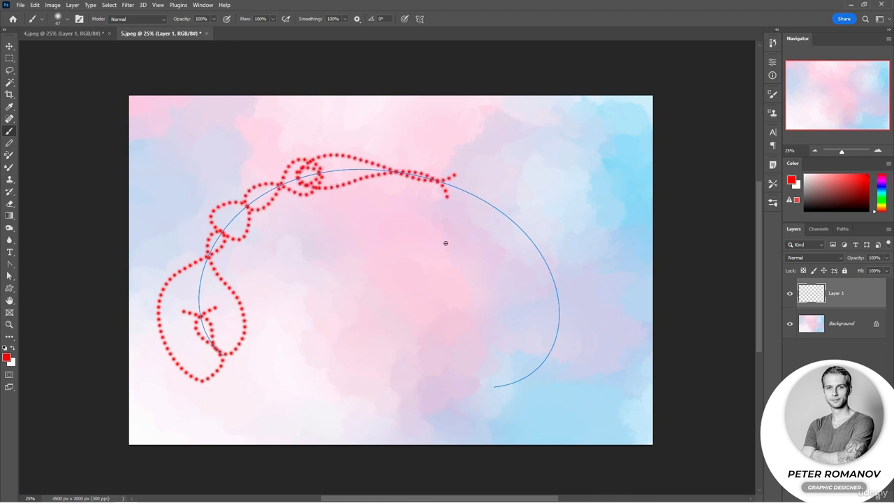
mouse_move(445, 243)
left_mouse_down()
mouse_move(419, 217)
mouse_move(454, 195)
mouse_move(492, 311)
mouse_move(572, 300)
left_mouse_up()
Step: Return to the 4.jpeg document with the finished multicoloured mandala
left_click(62, 33)
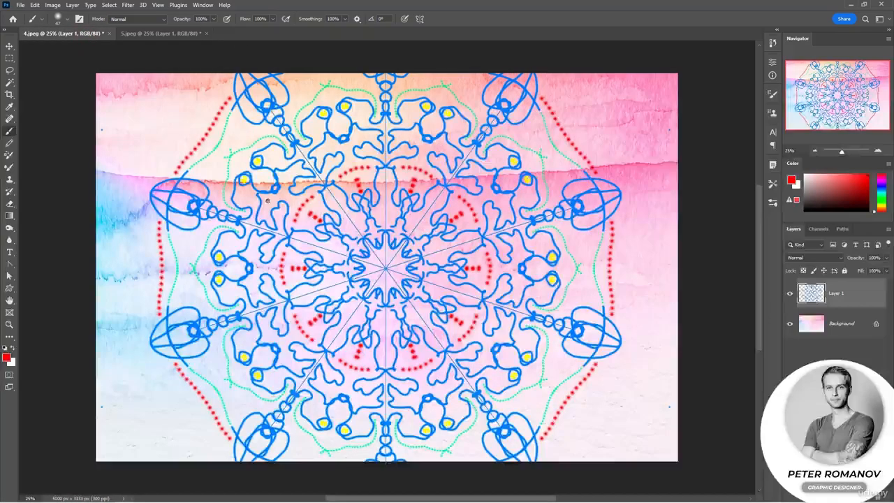